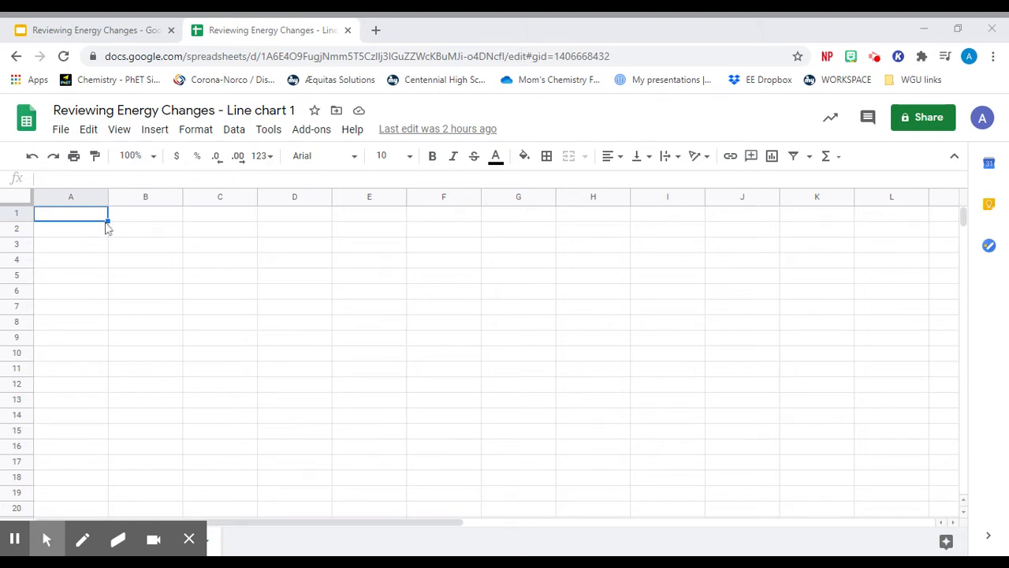
- Enter the heading "reaction" in B1 and the row labels "reactants" in A2 and "products" in A3
left_click(128, 223)
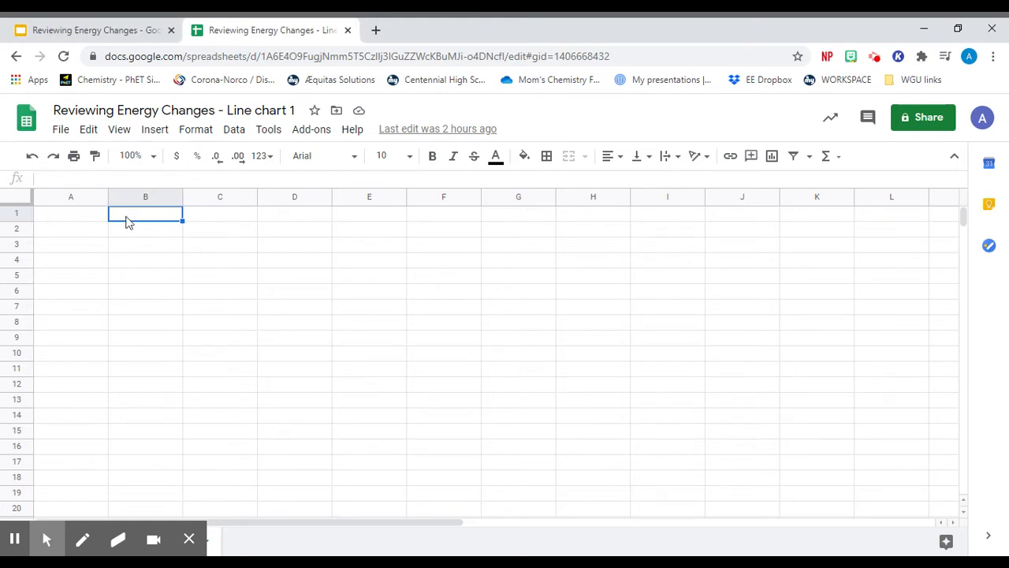
type("reaction")
mouse_move(11, 544)
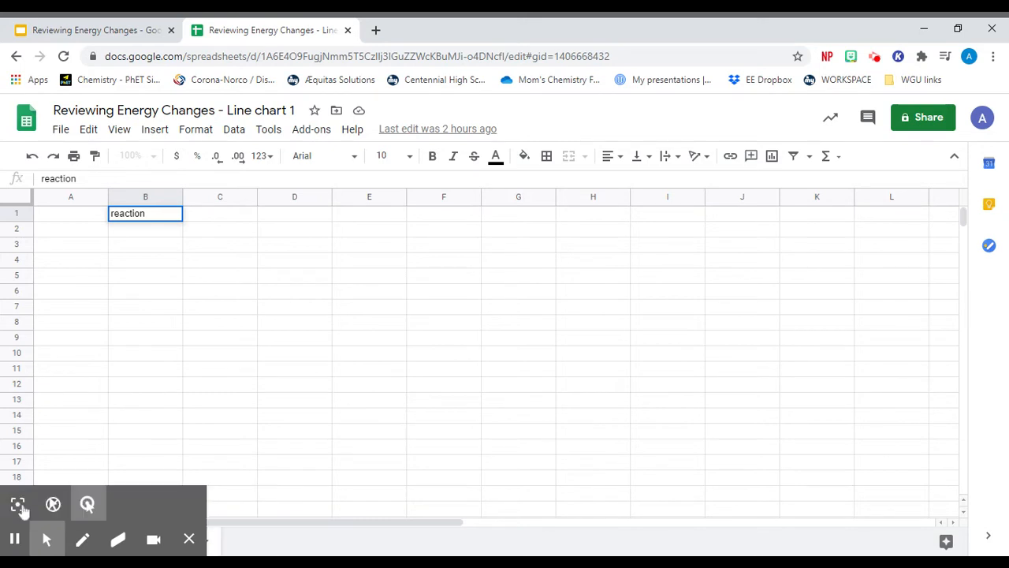
left_click(71, 229)
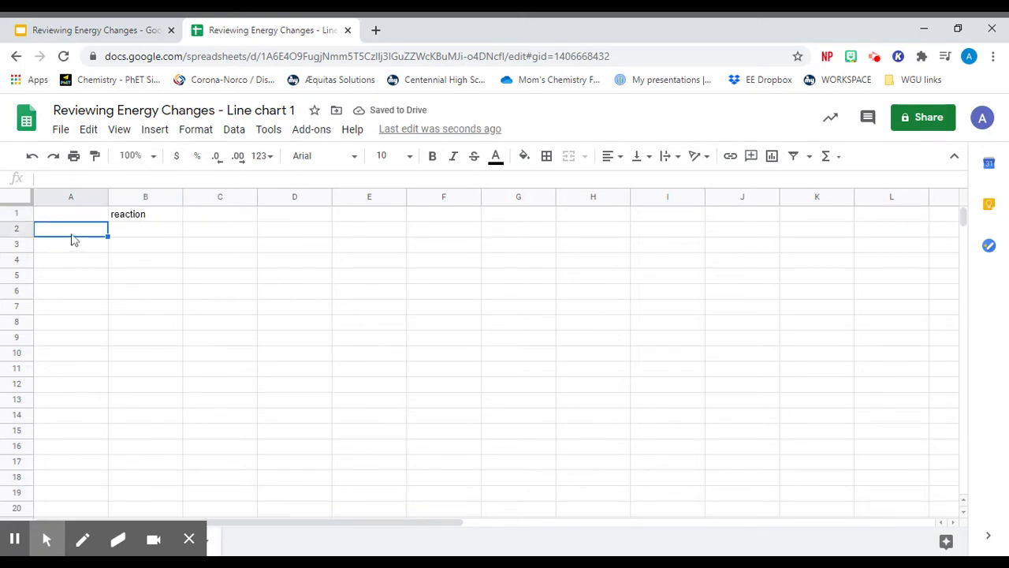
type("reactants")
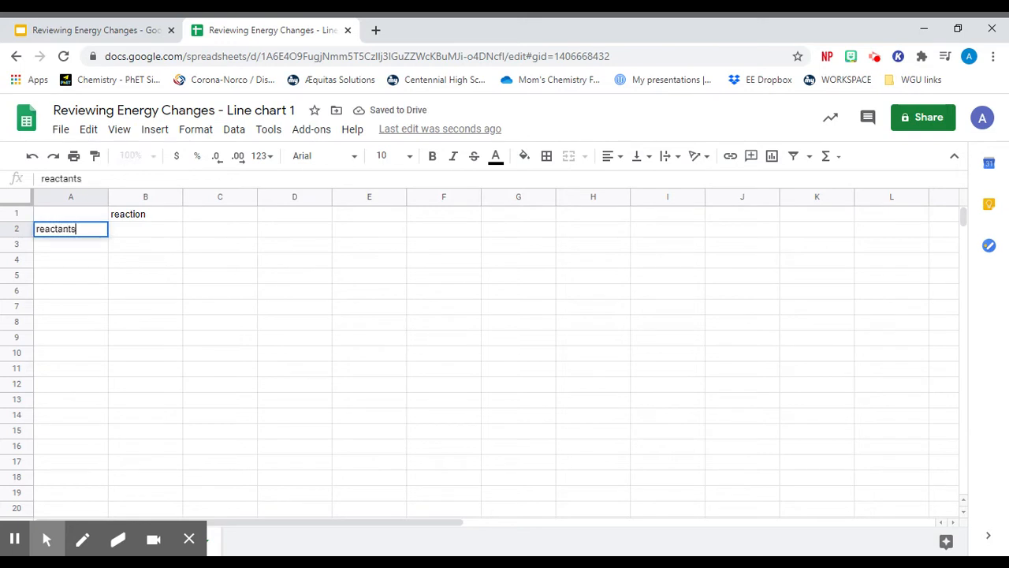
key("Tab")
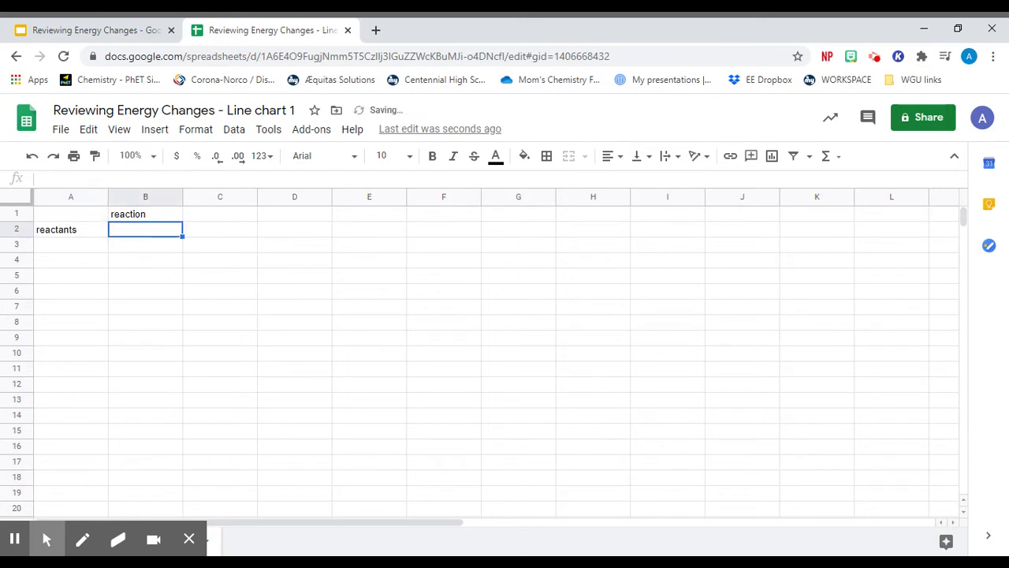
key("Return")
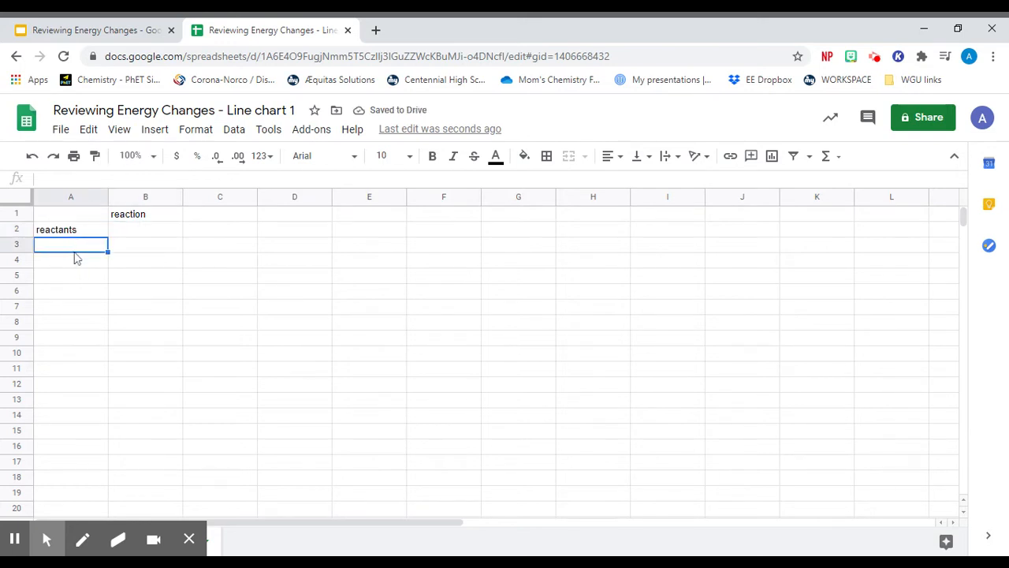
type("products")
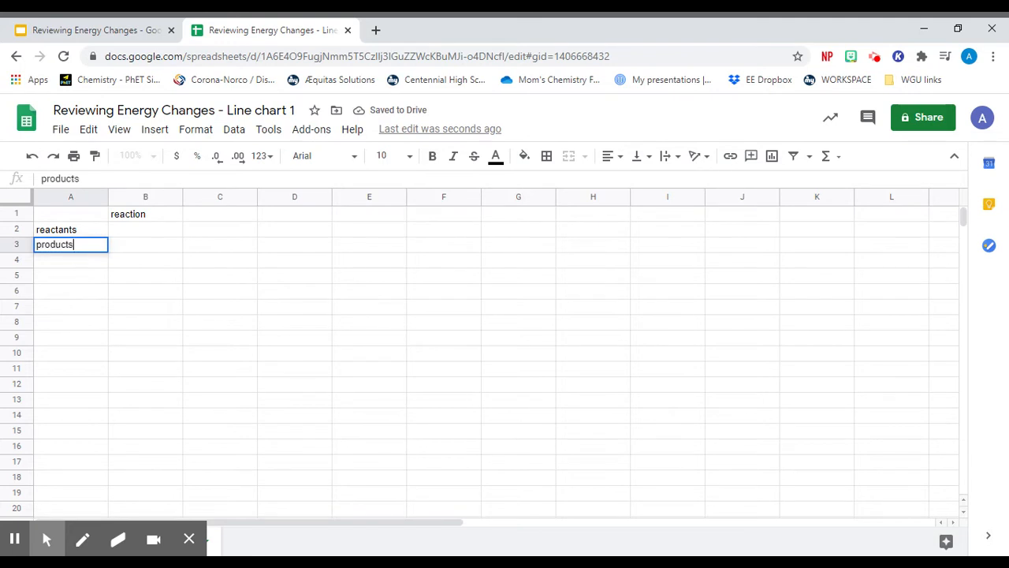
- Enter the reaction values -74.6 for reactants in B2 and -877.1 for products in B3
left_click(143, 233)
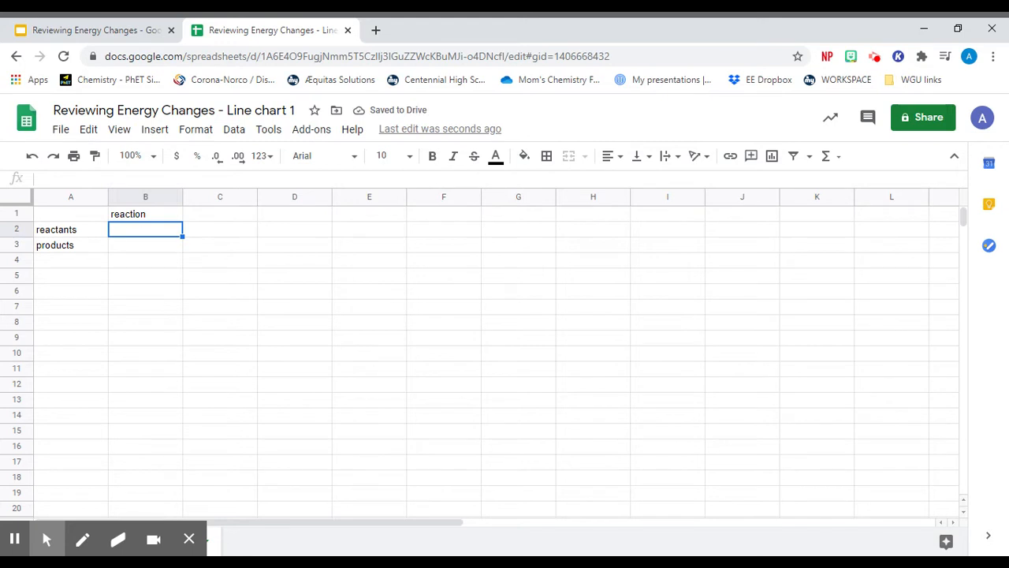
type("-74.6")
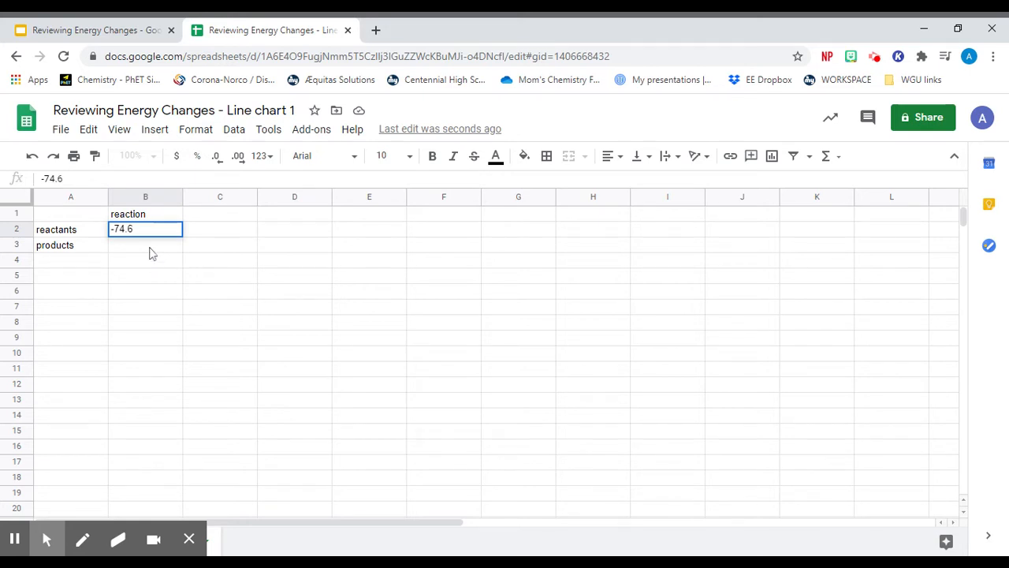
key("Return")
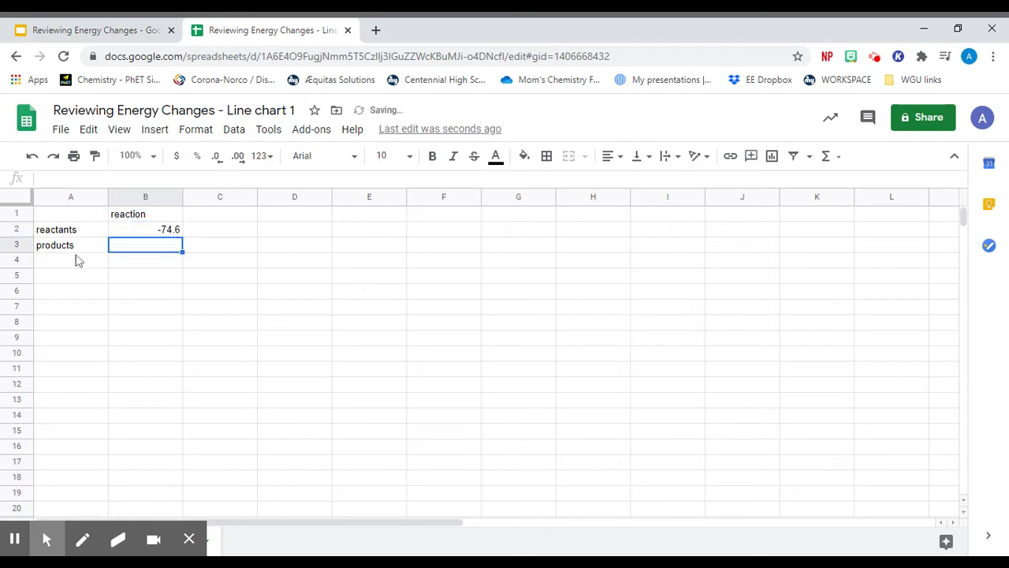
type("-87")
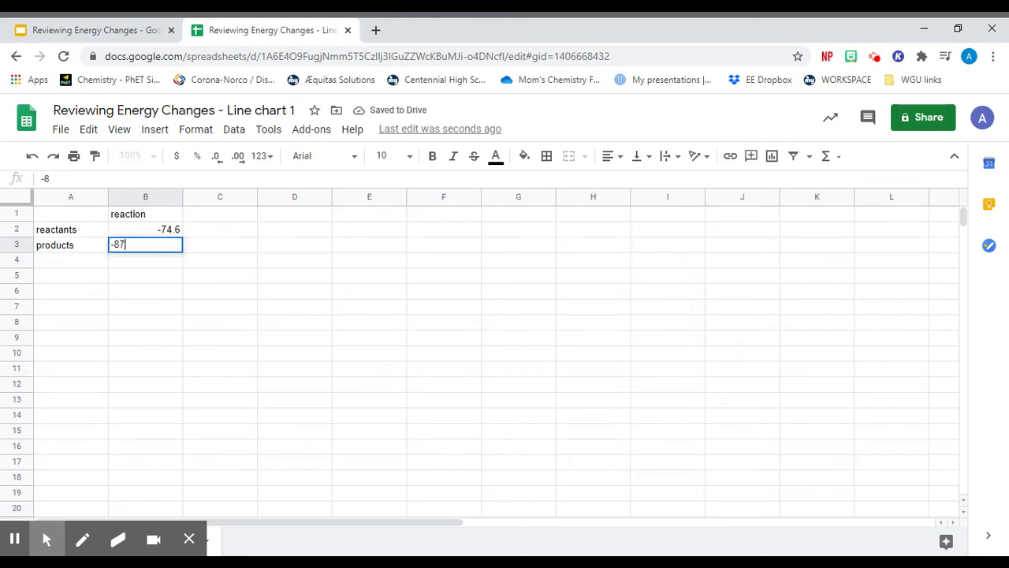
type("7.1")
left_click(114, 282)
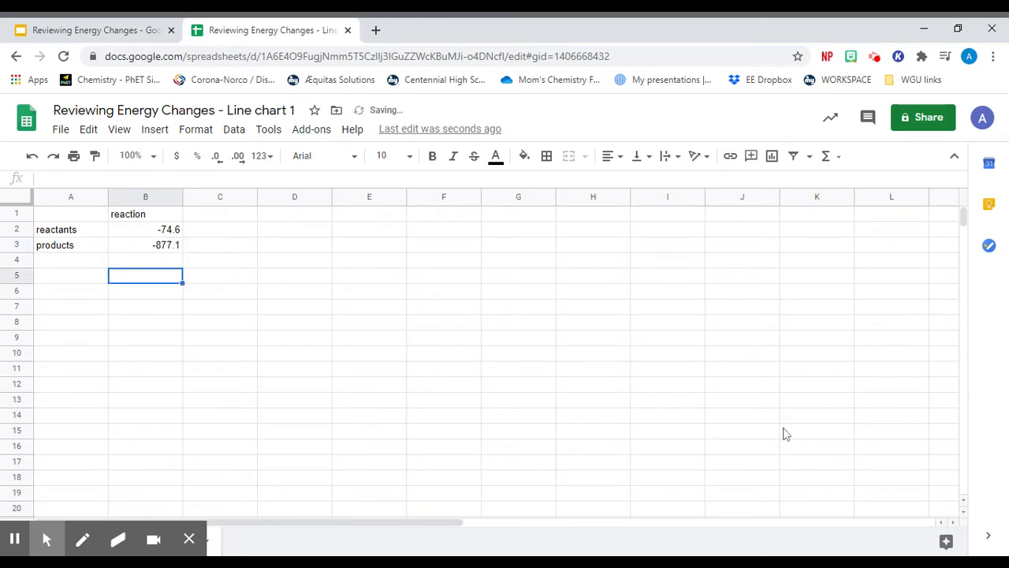
- Insert a chart and move it just below the data table, starting around row 5
left_click(154, 129)
left_click(180, 339)
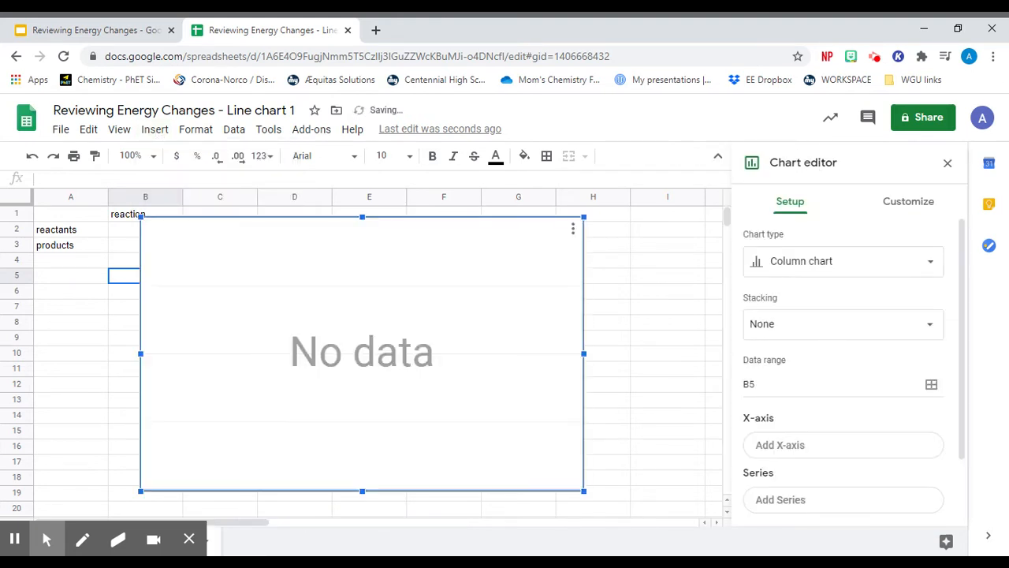
left_click_drag(345, 301, 311, 376)
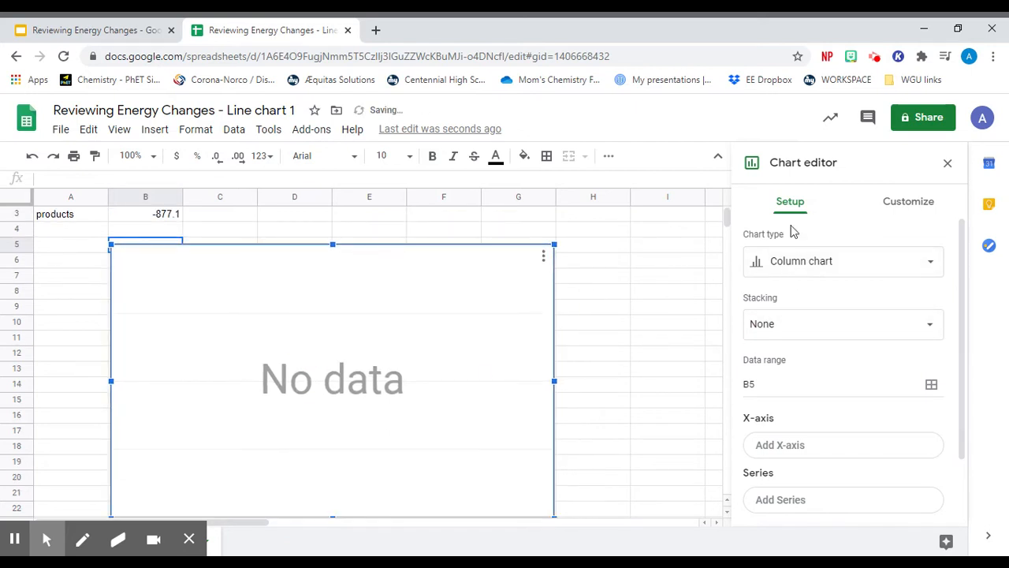
- Set the chart's data range to the two energy values in B2:B3
scroll(794, 345, "down", 1)
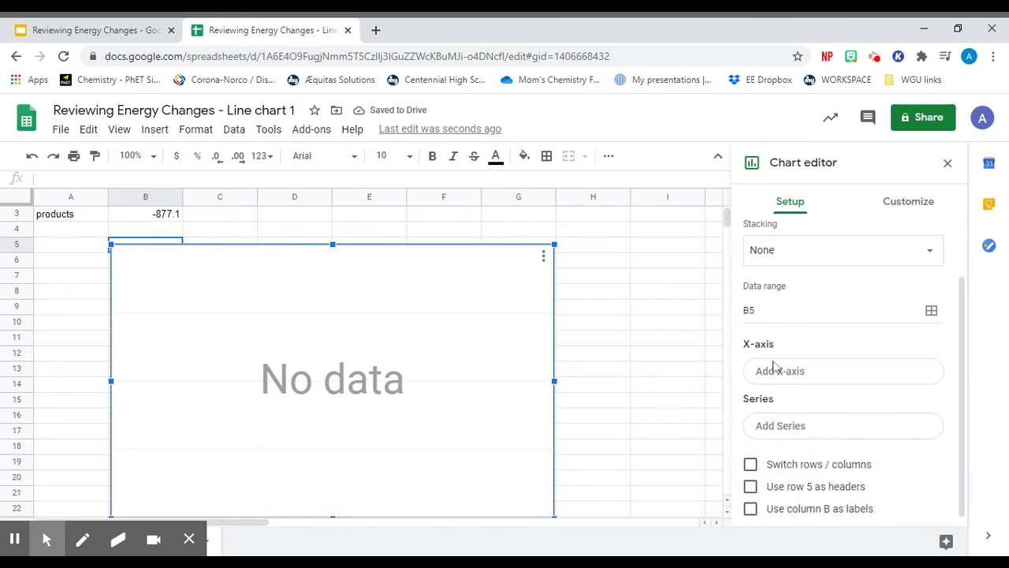
left_click(931, 310)
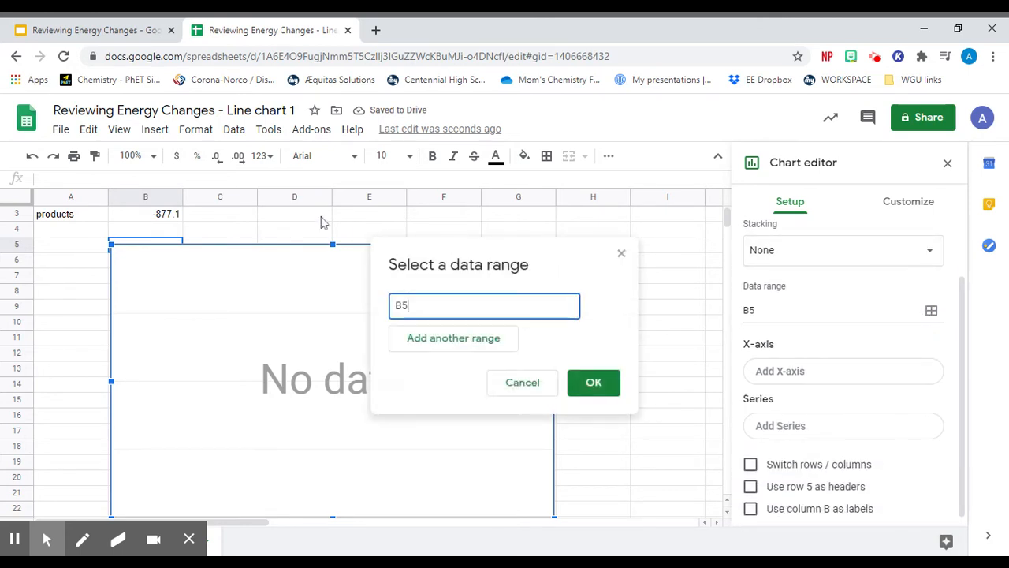
scroll(197, 239, "up", 1)
left_click_drag(169, 229, 165, 246)
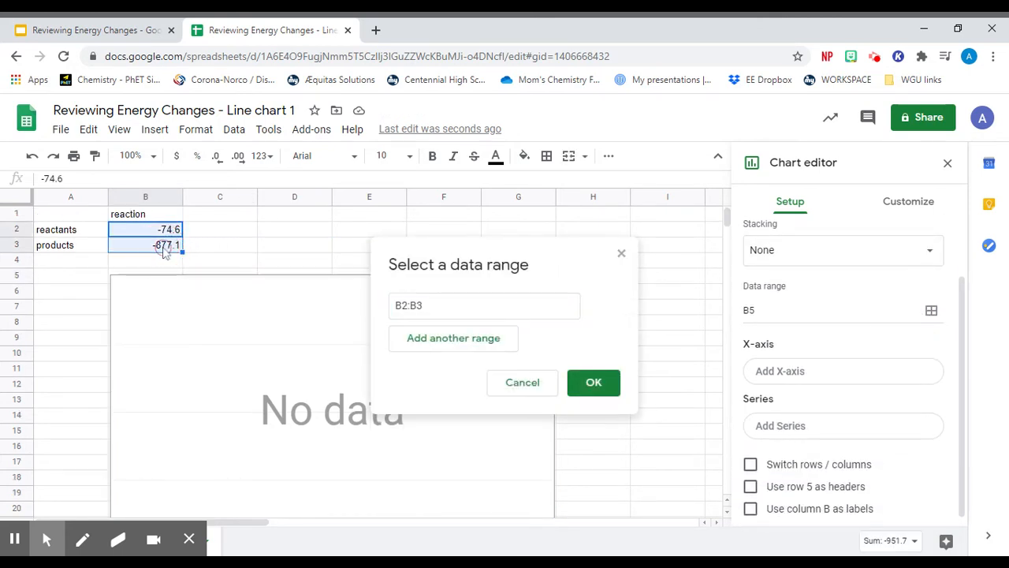
left_click(592, 383)
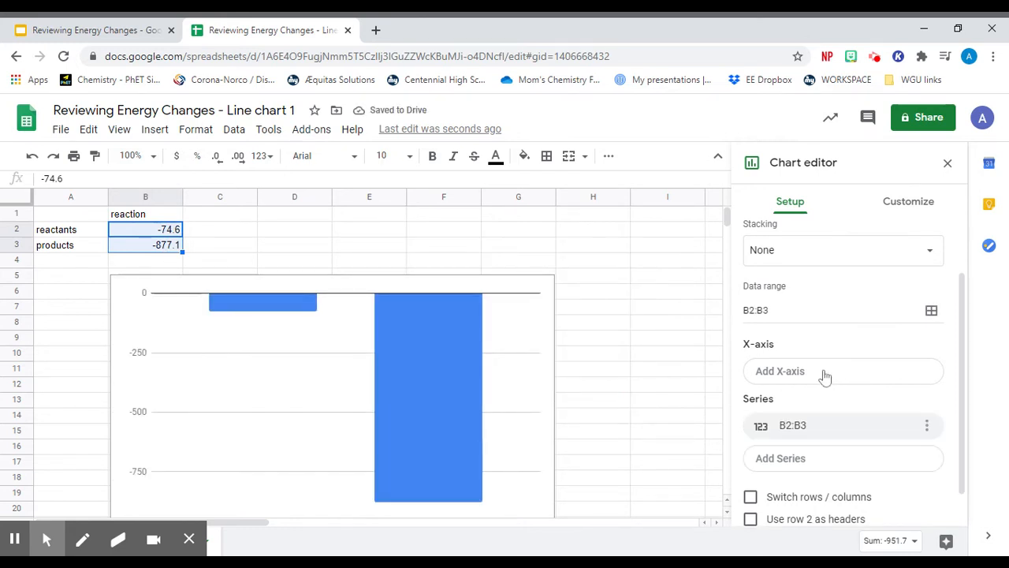
- Change the chart type to a line chart
scroll(794, 265, "up", 1)
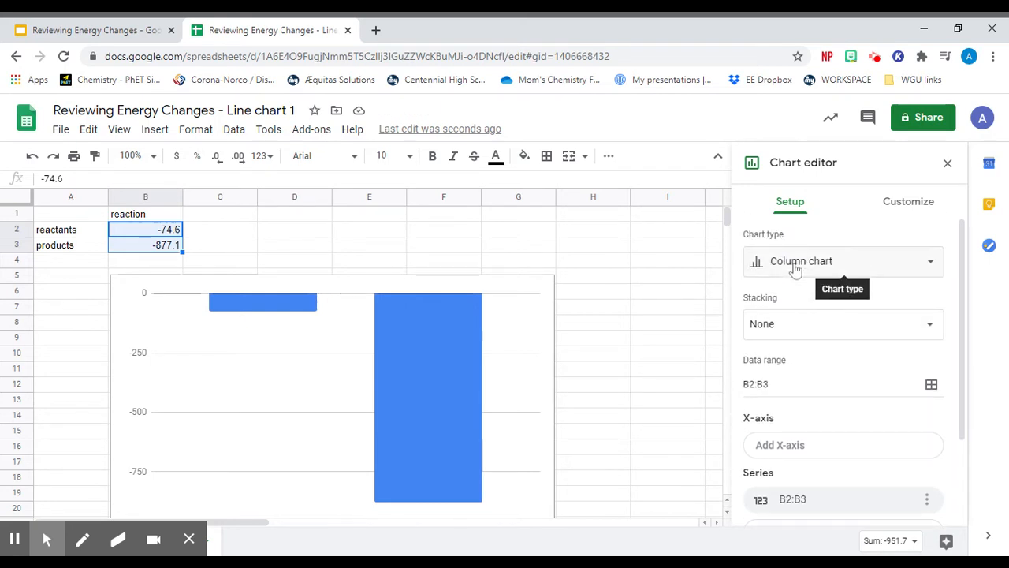
left_click(796, 266)
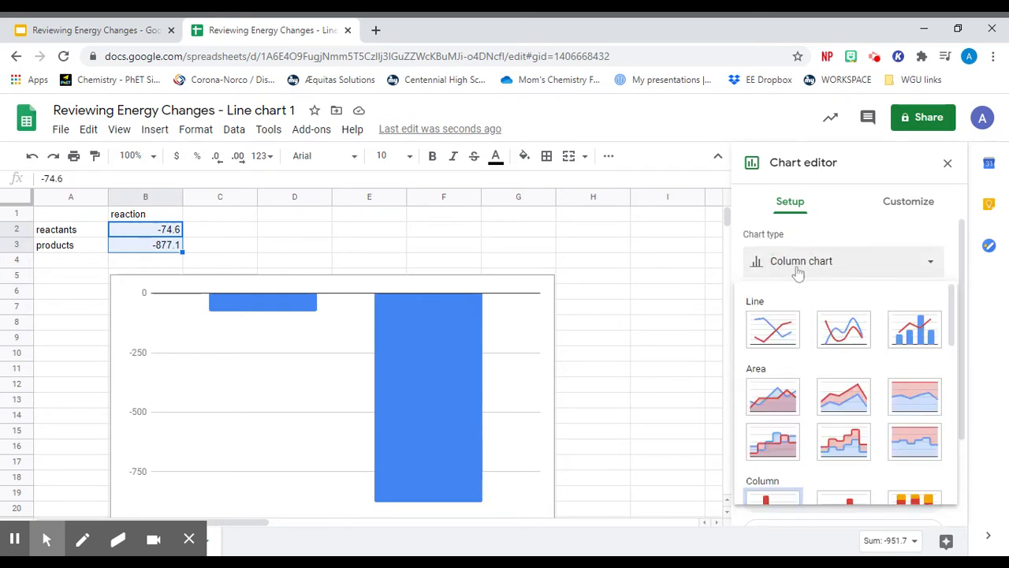
left_click(773, 328)
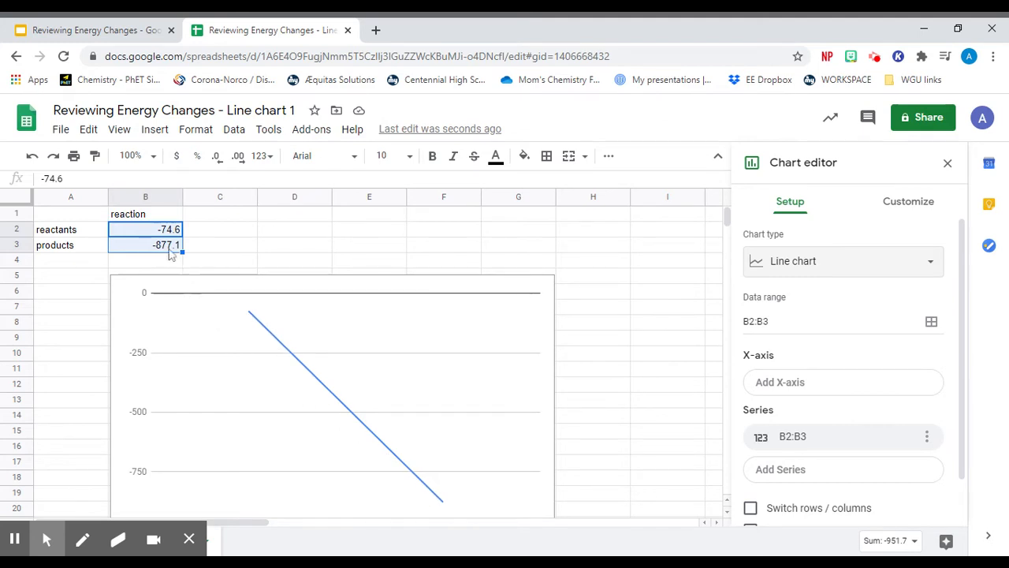
- Set the chart title to "Energy Graph for the Combustion of Methane"
scroll(852, 403, "down", 1)
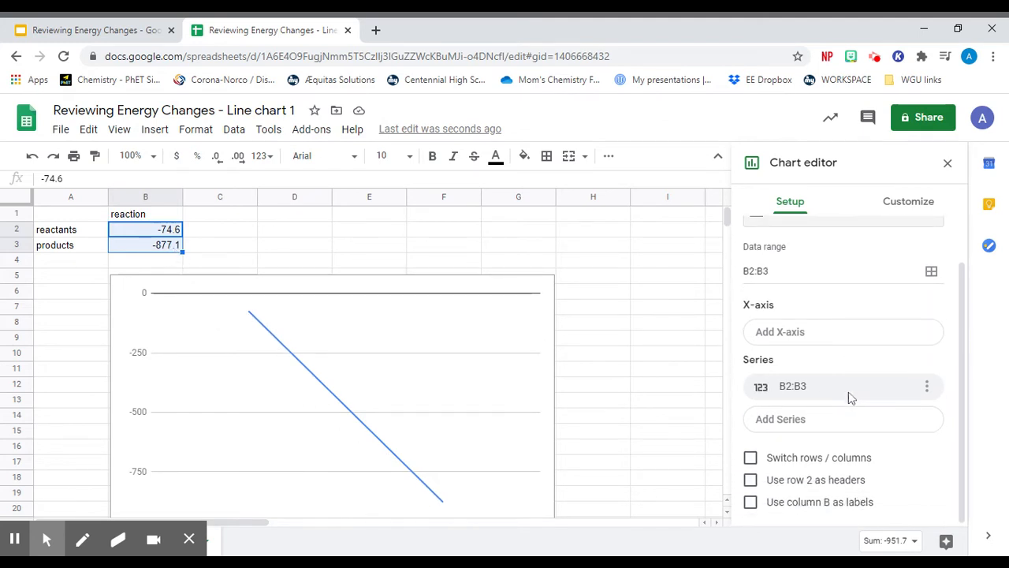
left_click(904, 206)
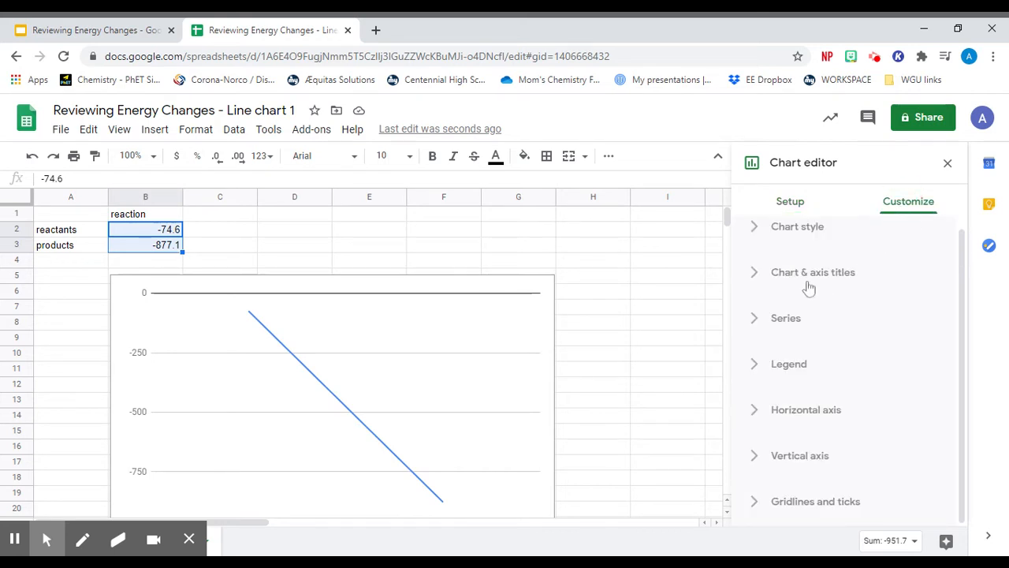
left_click(801, 282)
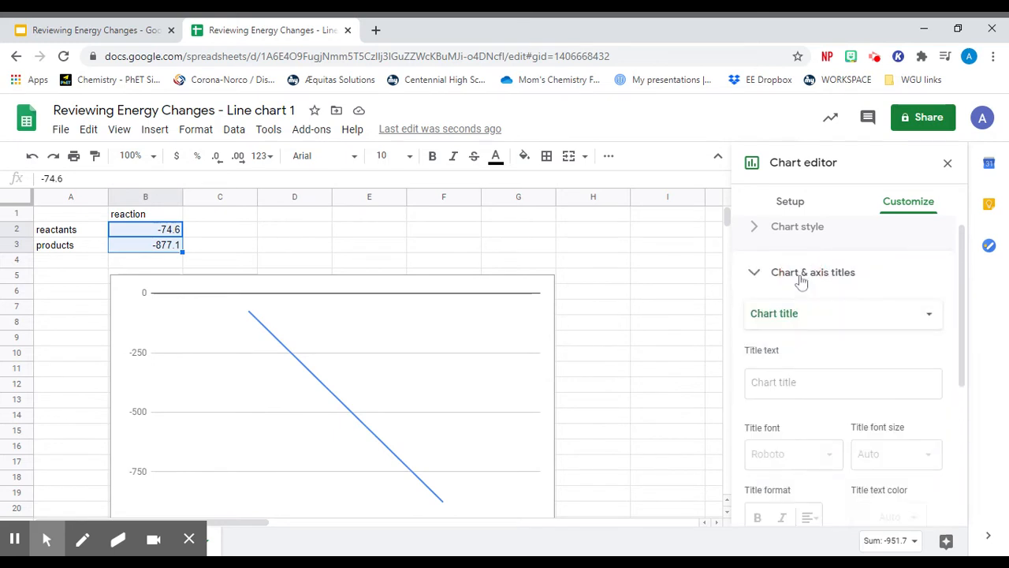
left_click(784, 385)
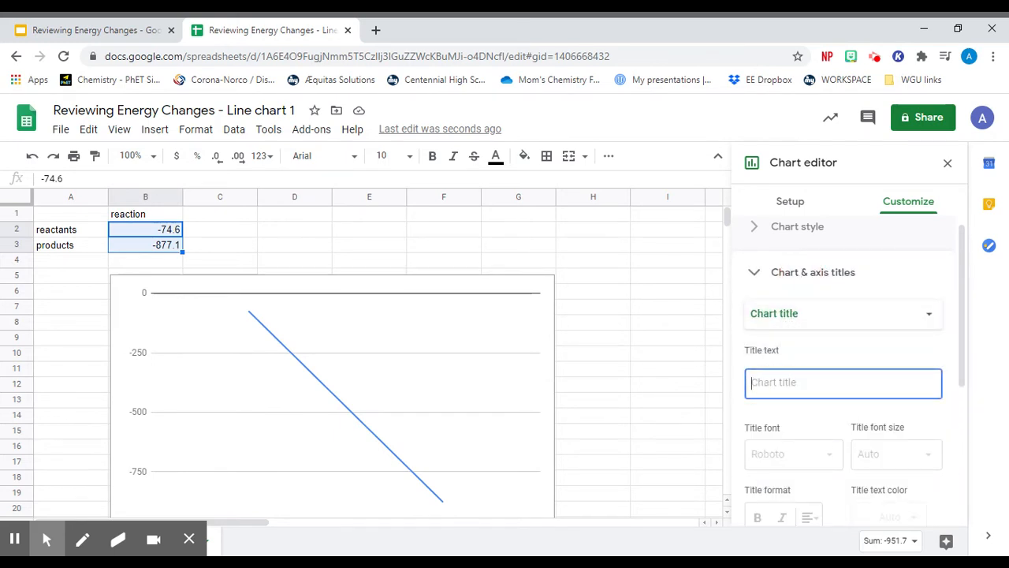
type("Energy")
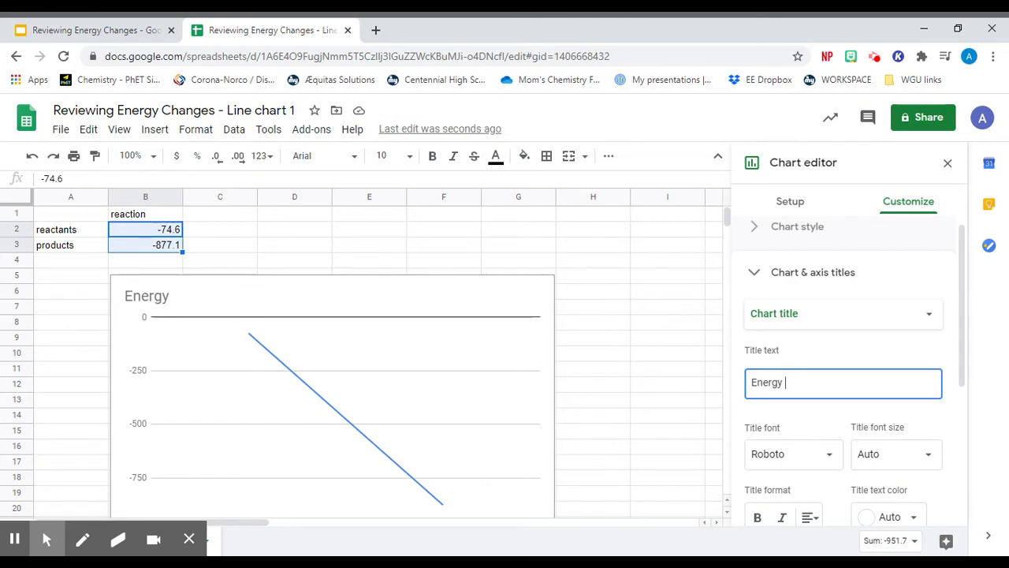
type("Graph fo")
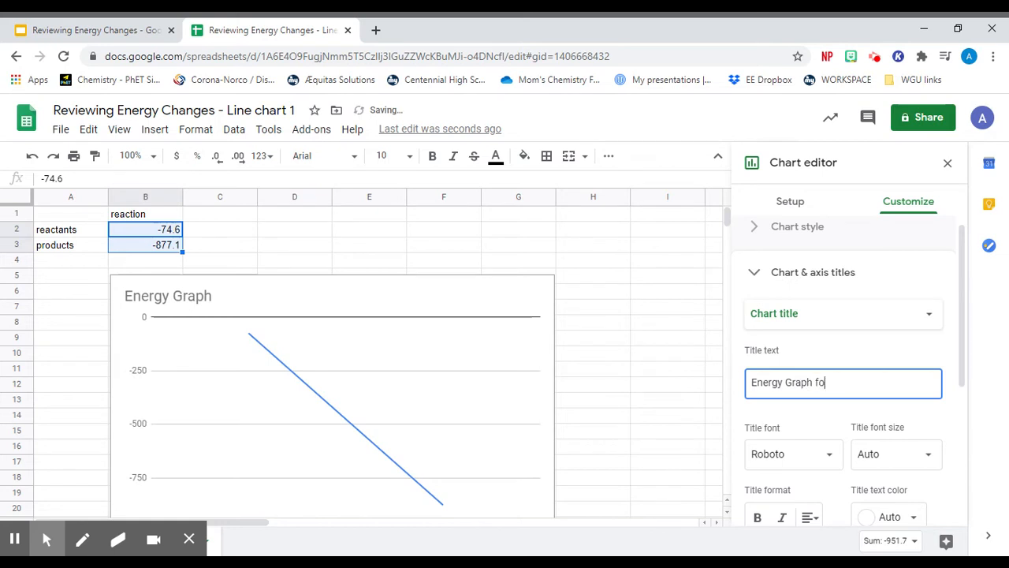
type("r the Combu")
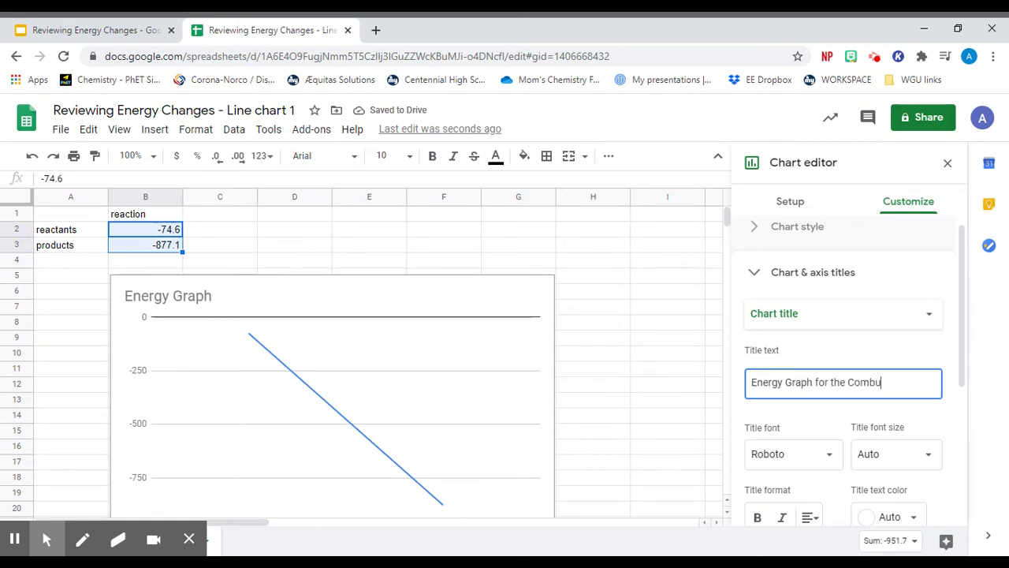
type("stion of Methane")
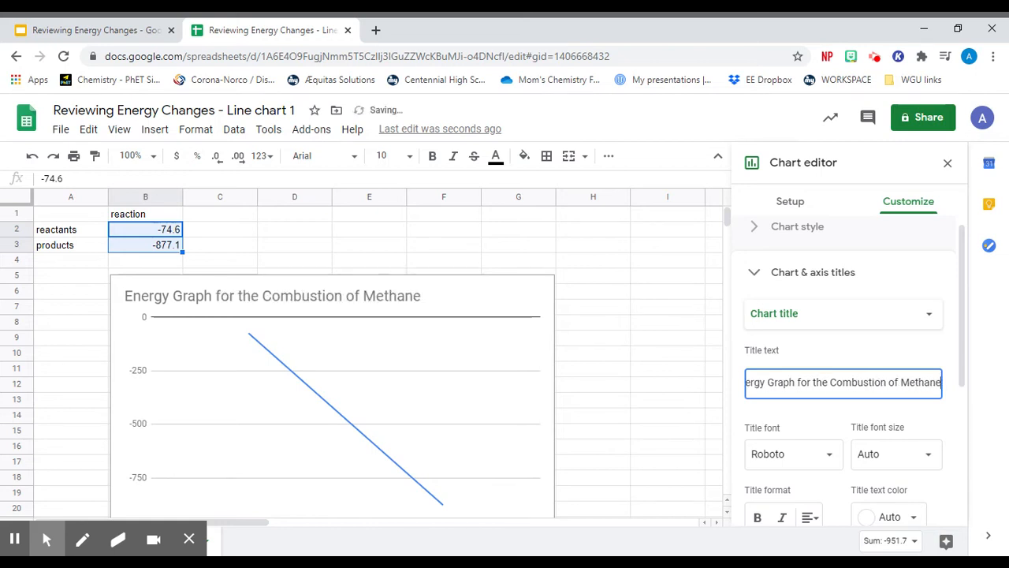
- Set the chart's horizontal axis title to "Reaction Progress"
left_click(798, 322)
left_click(798, 363)
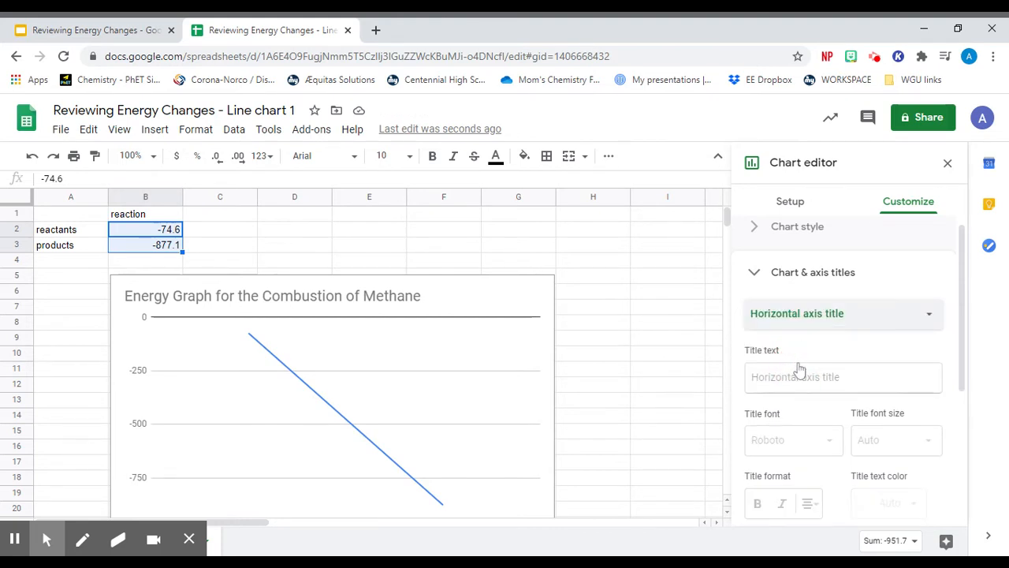
left_click(796, 376)
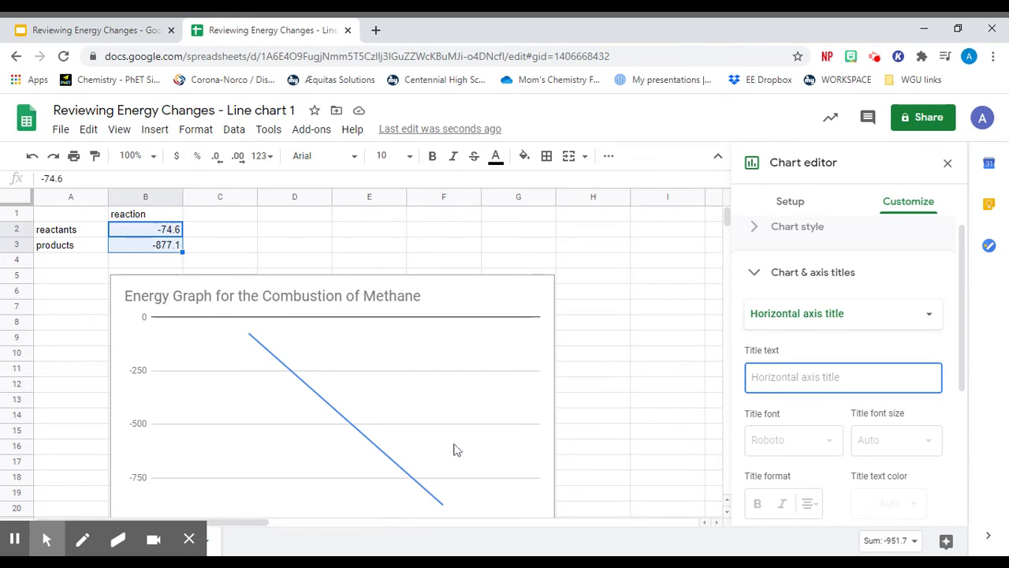
type("R")
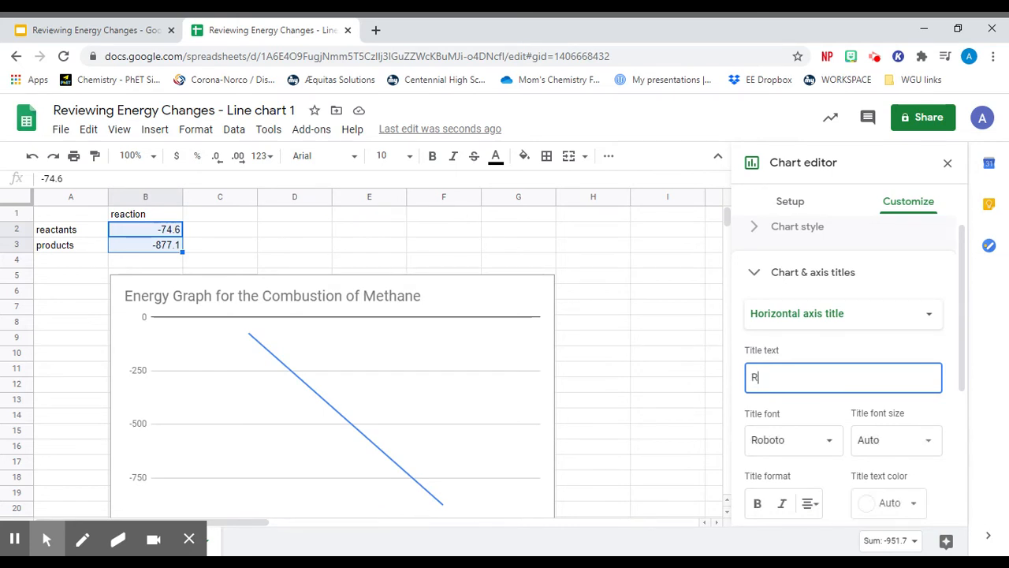
type("eaction Progress")
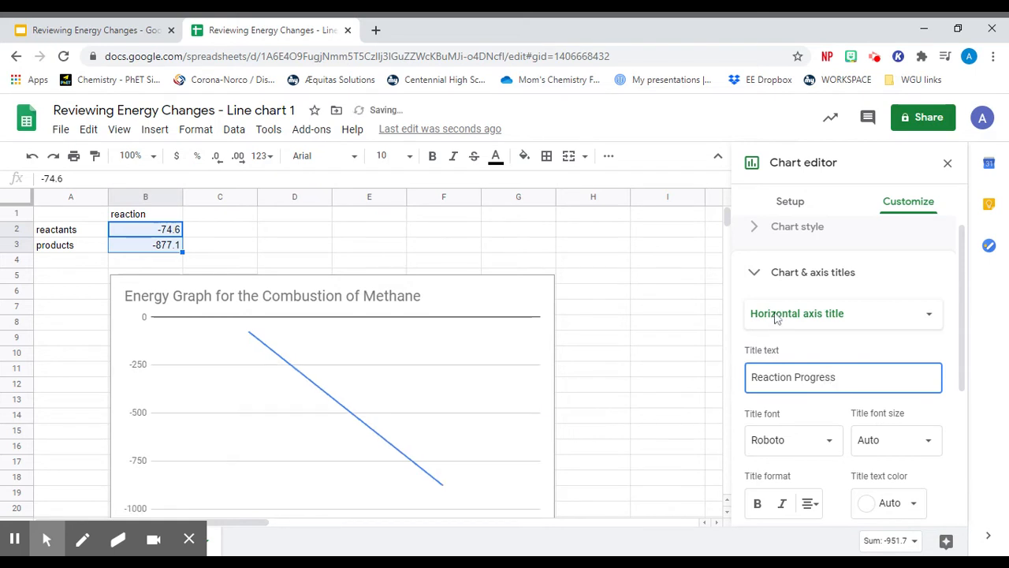
- Set the chart's vertical axis title to "Energy (kJ/mol)" and close the chart editor
left_click(757, 313)
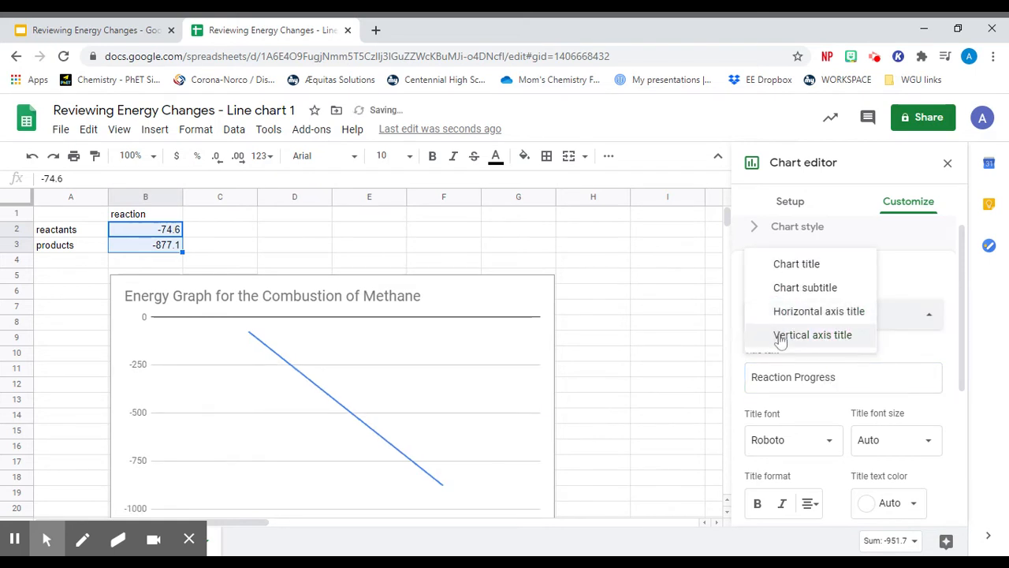
left_click(780, 336)
left_click(788, 377)
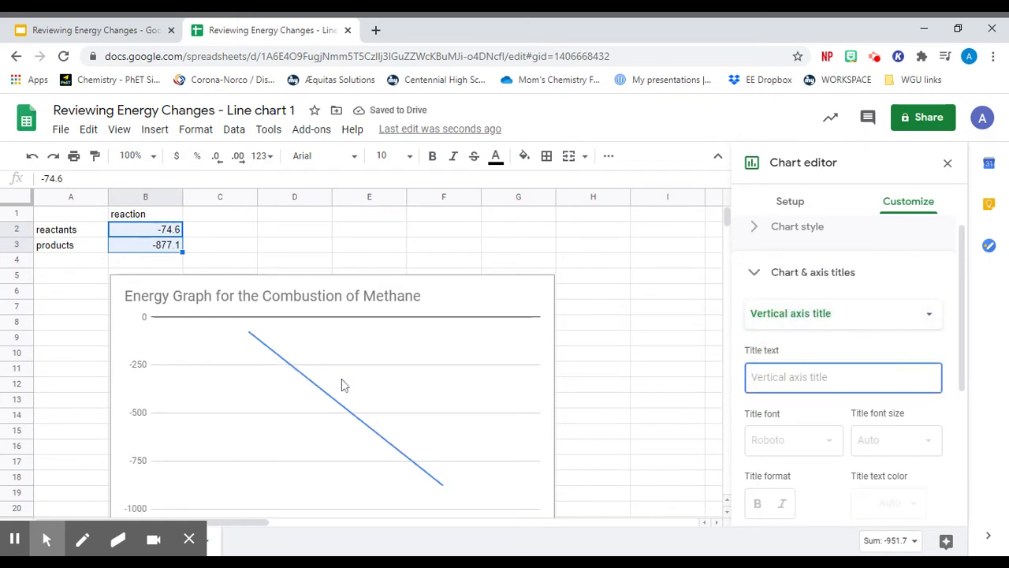
left_click(763, 376)
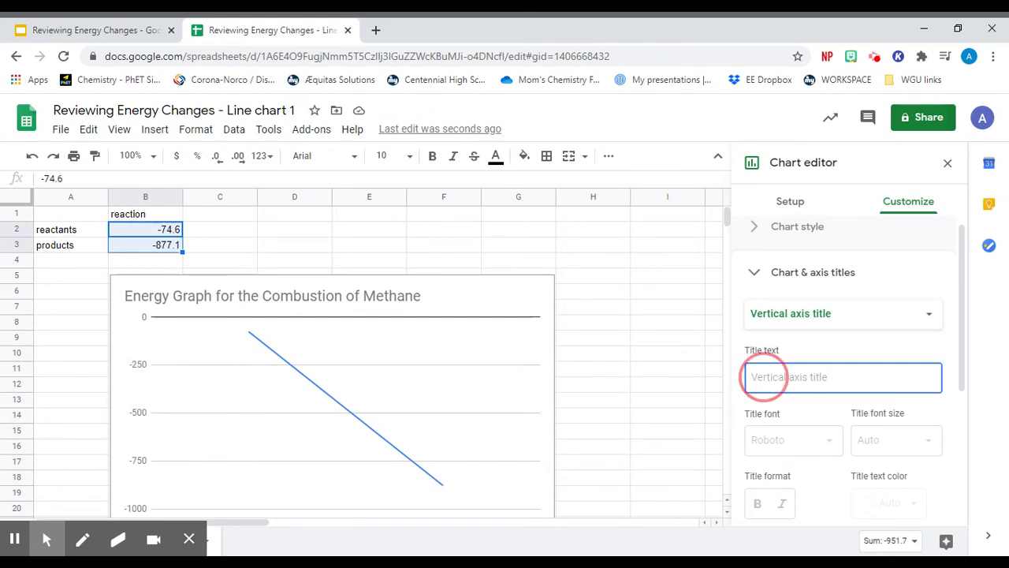
type("En")
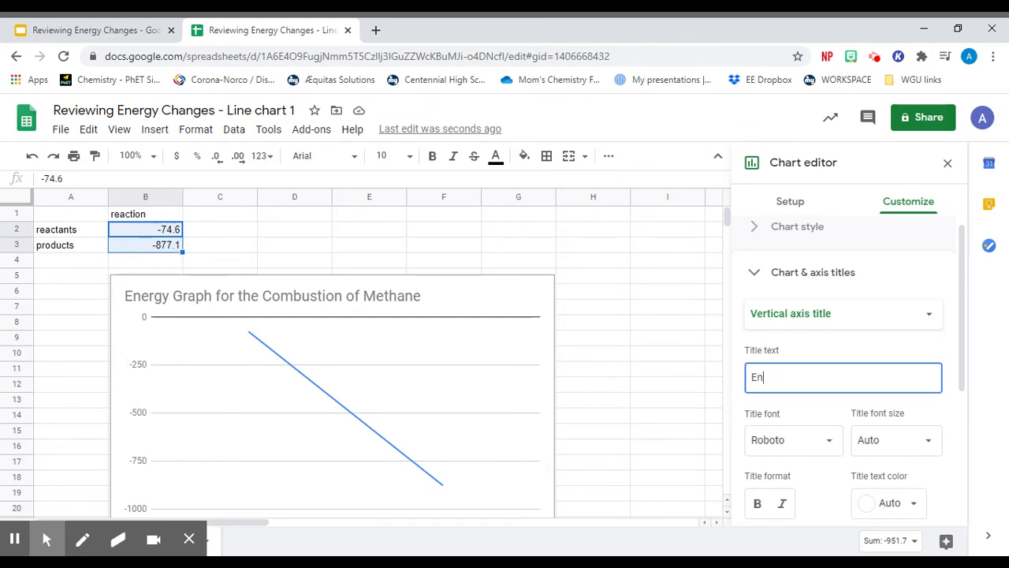
type("ergy (kJ.m")
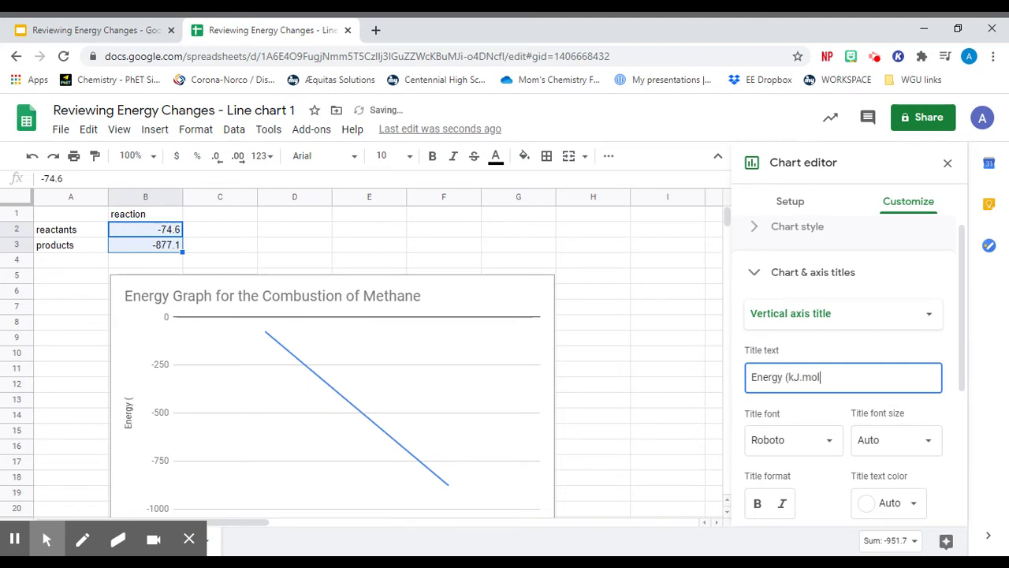
type("ol")
key("BackSpace")
key("BackSpace")
key("BackSpace")
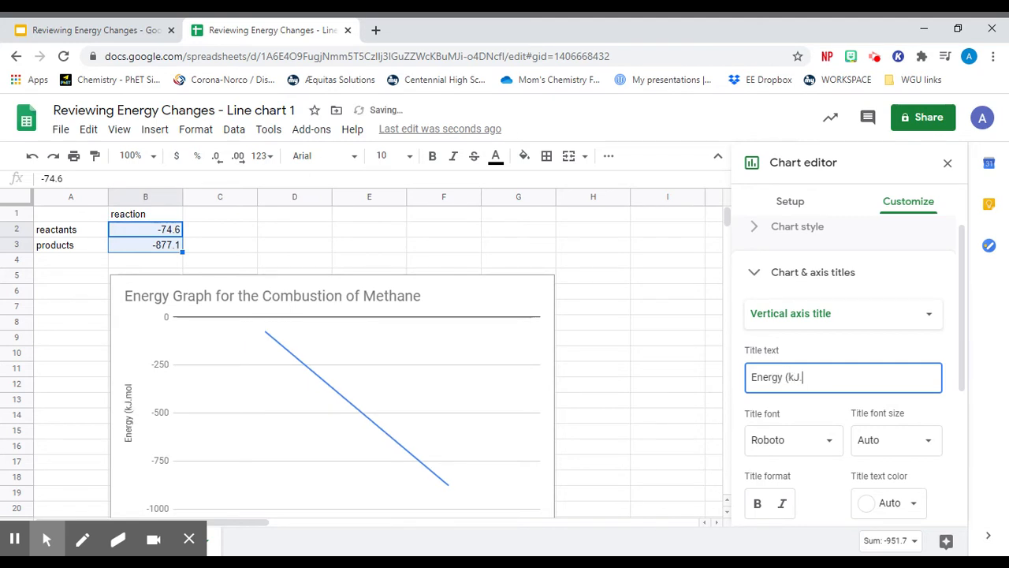
type("mol")
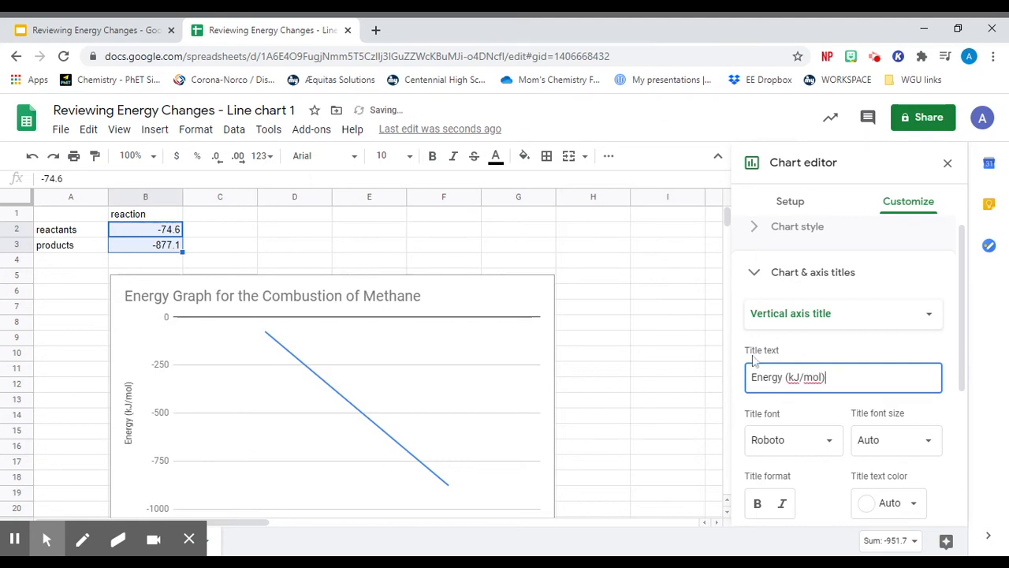
left_click(828, 351)
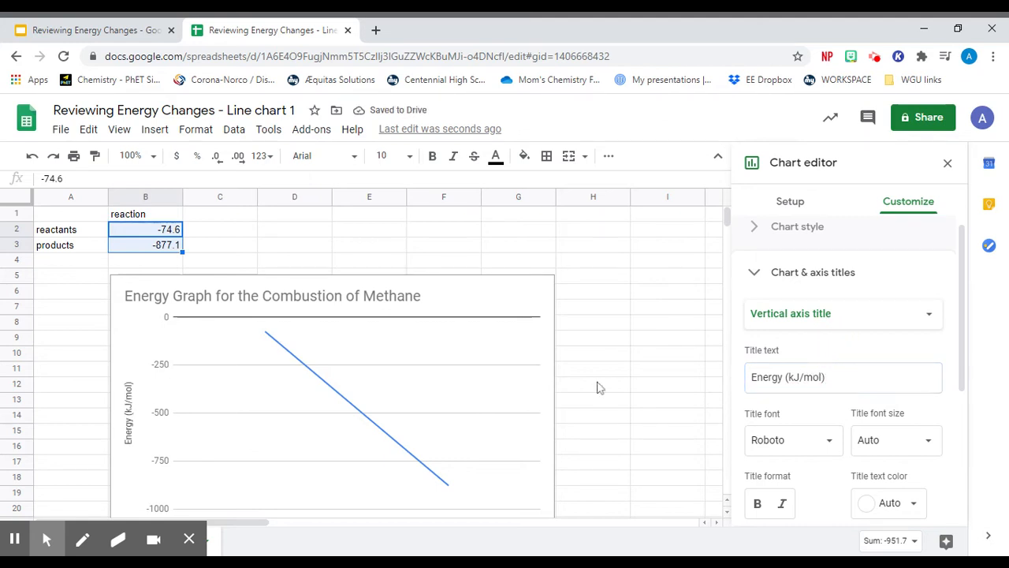
left_click(948, 163)
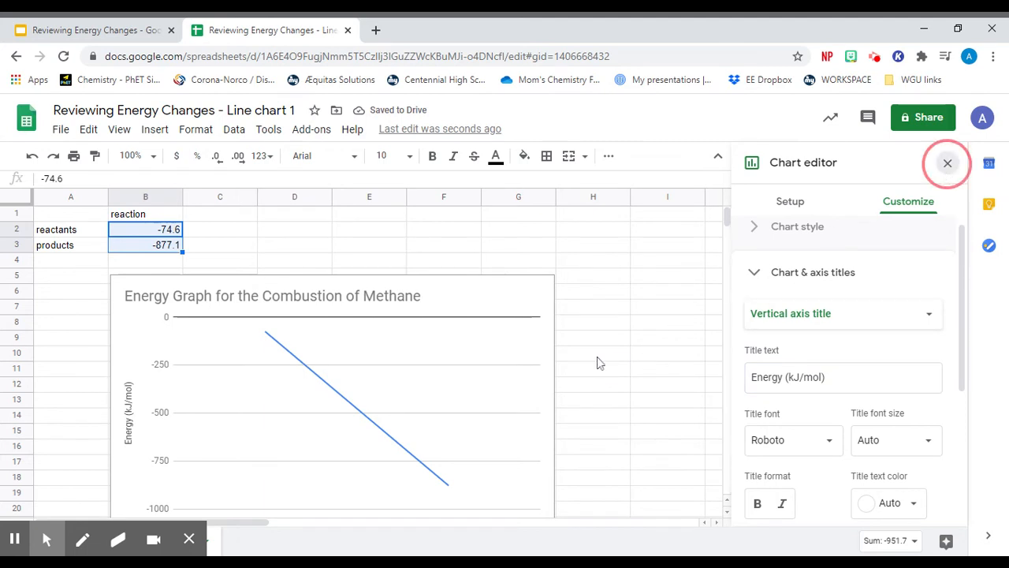
- Copy the finished methane combustion chart from the spreadsheet
scroll(595, 362, "down", 1)
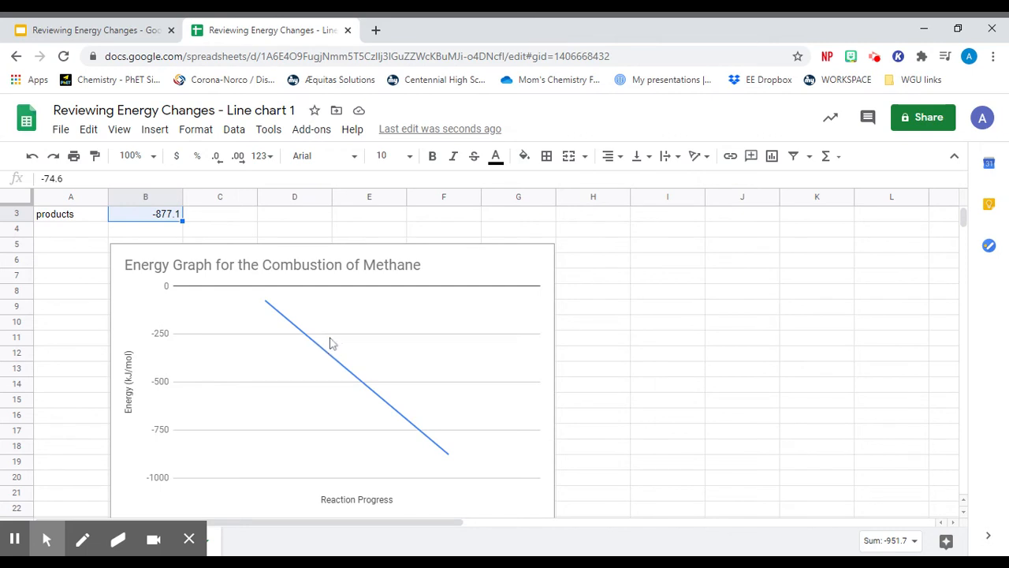
left_click(451, 270)
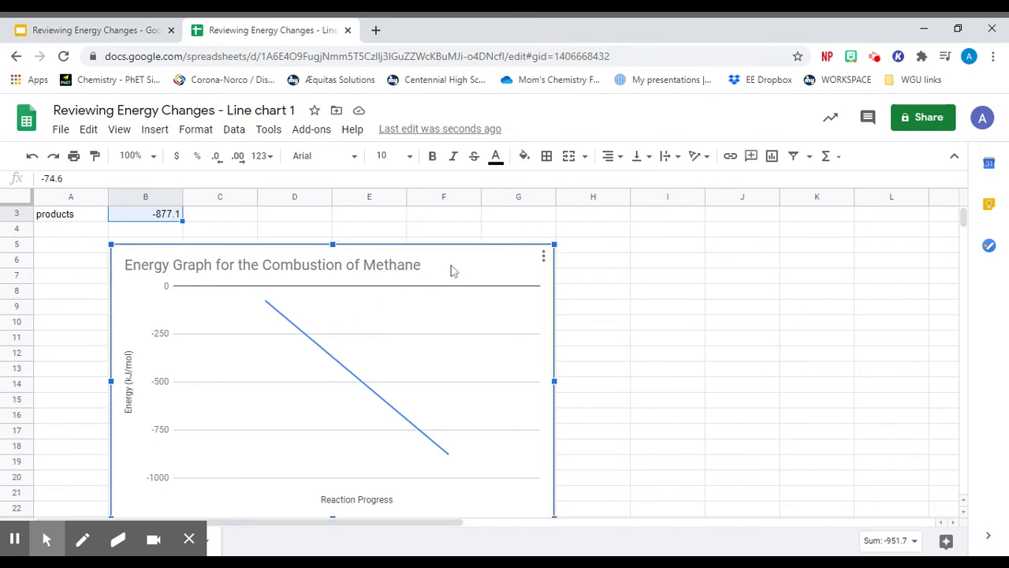
right_click(451, 270)
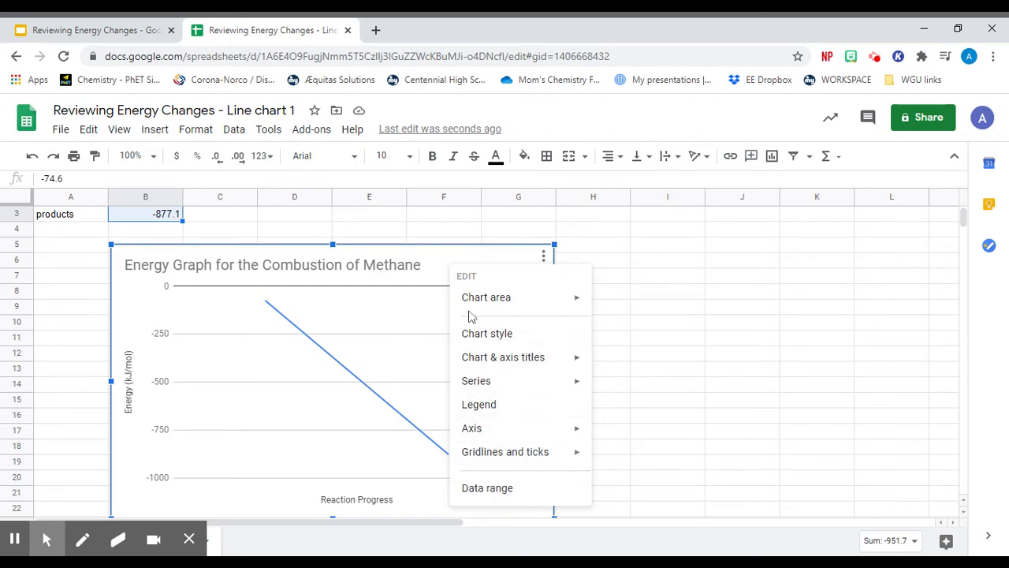
left_click(433, 269)
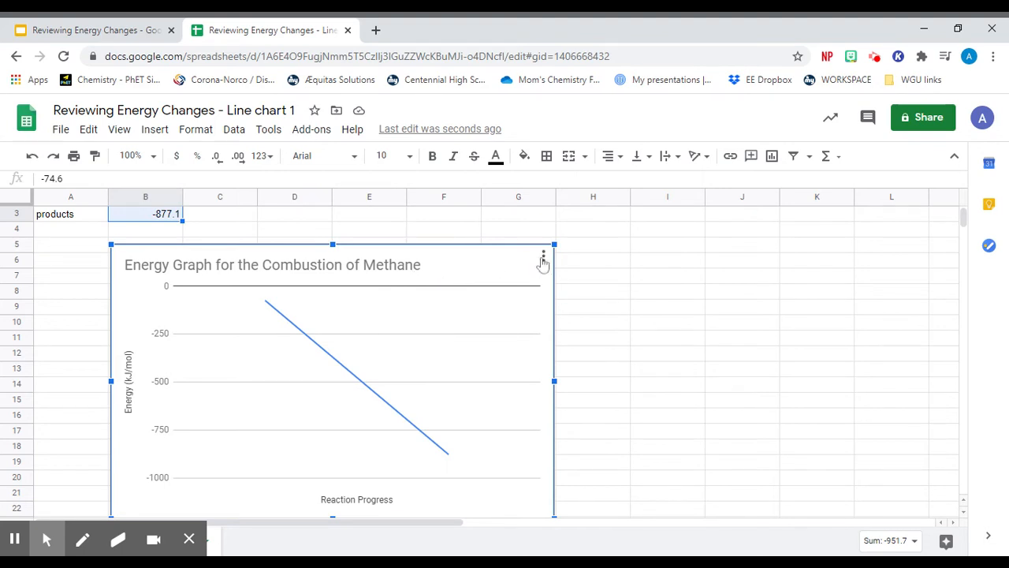
left_click(543, 258)
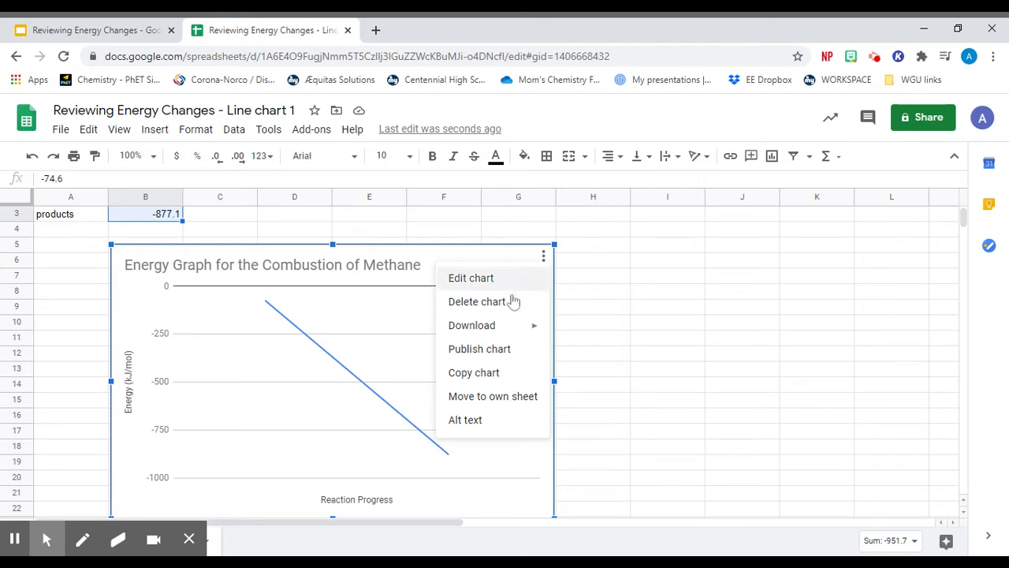
left_click(471, 377)
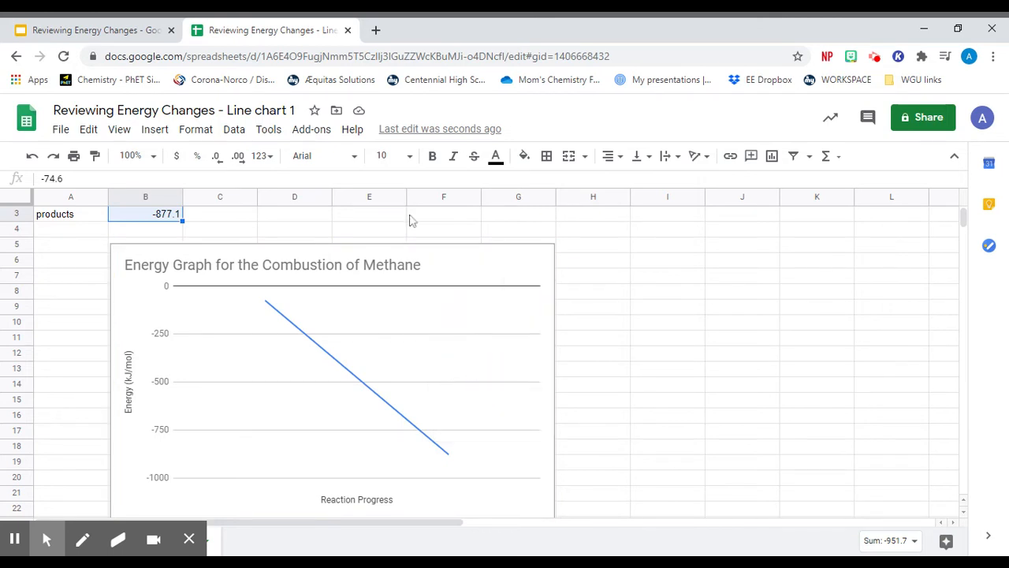
- Switch to the Google Slides presentation, paste the chart unlinked onto blank slide 20, and position it near the slide's centre
left_click(119, 36)
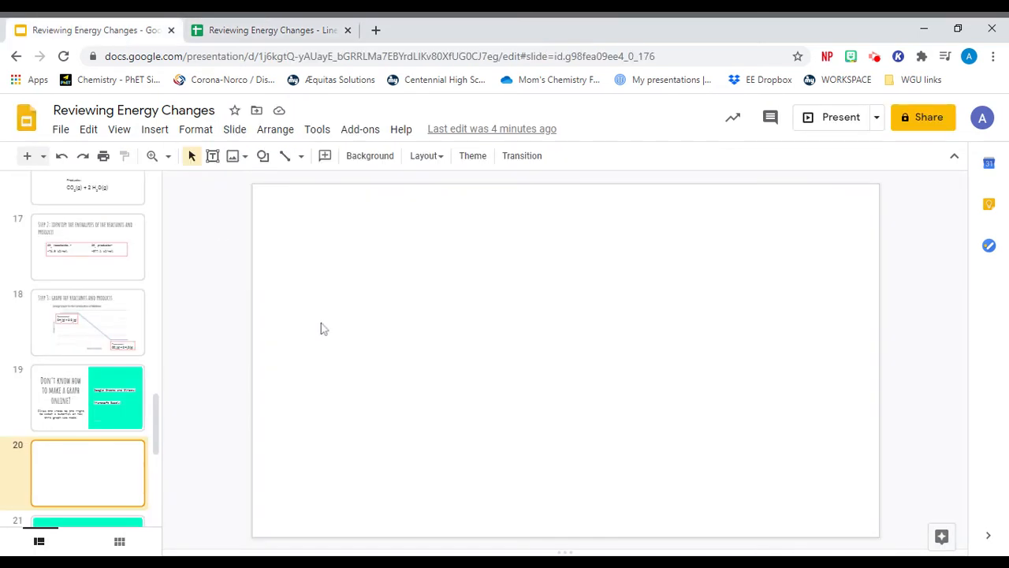
right_click(449, 335)
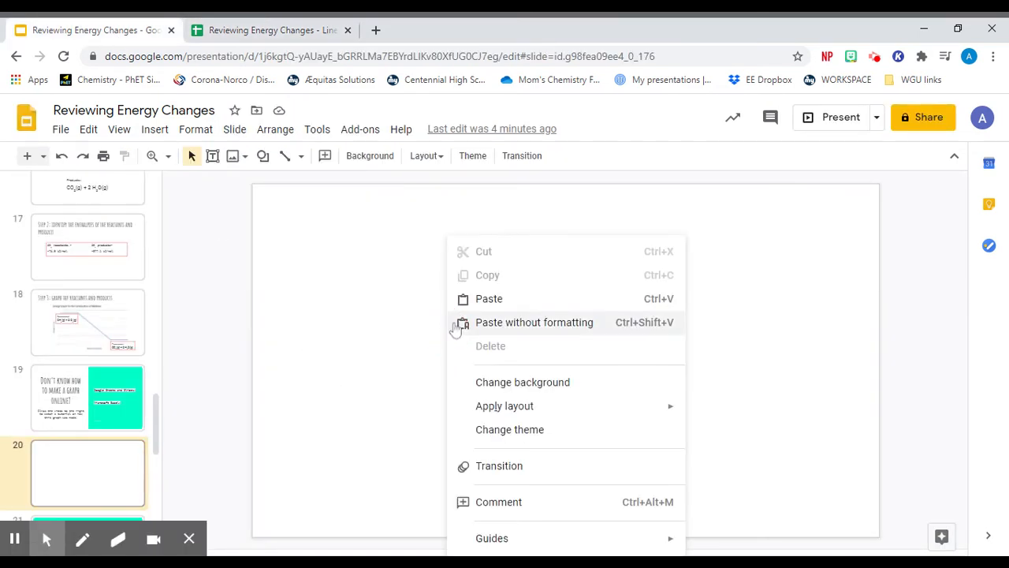
left_click(470, 300)
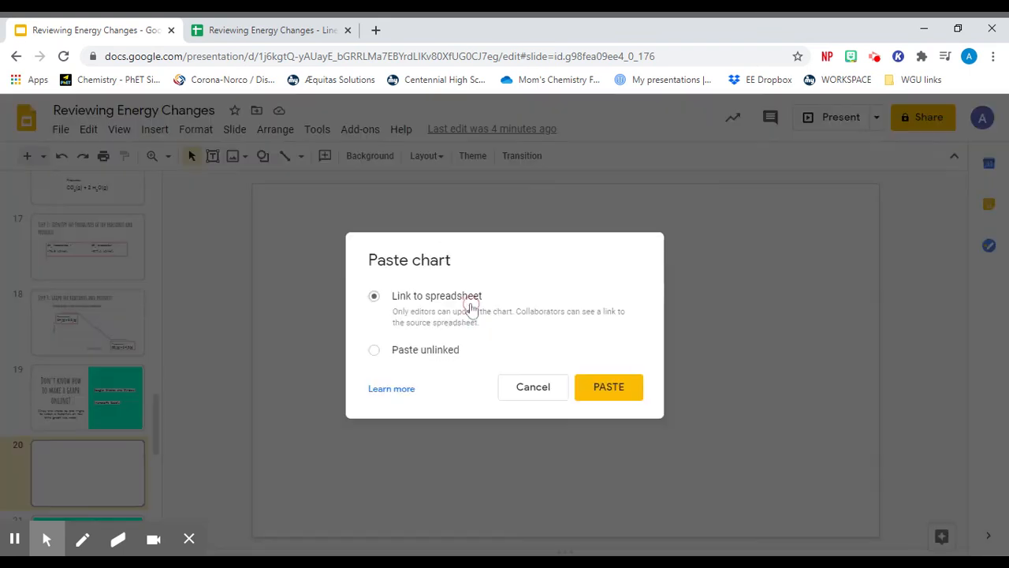
left_click(373, 351)
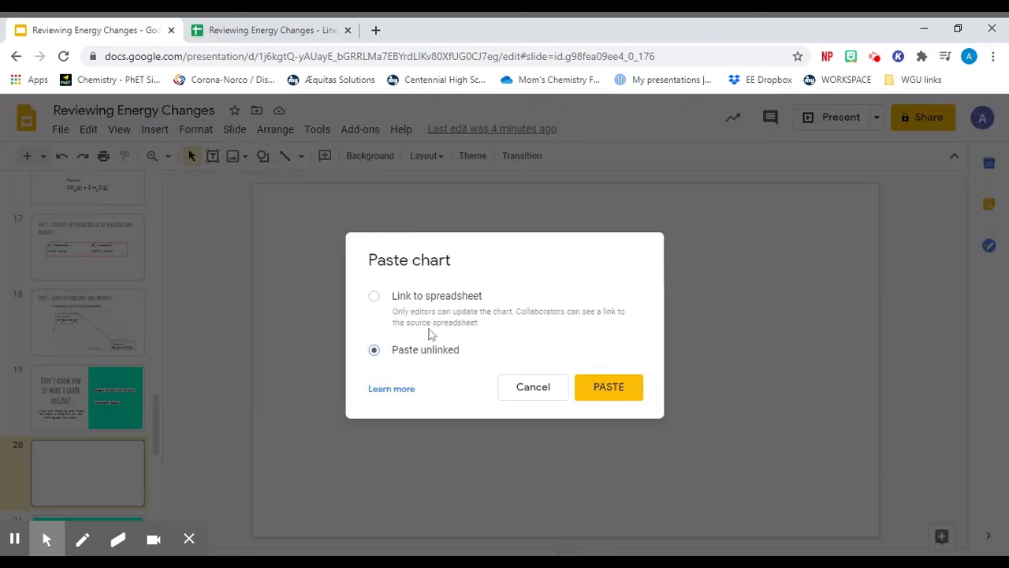
left_click(609, 386)
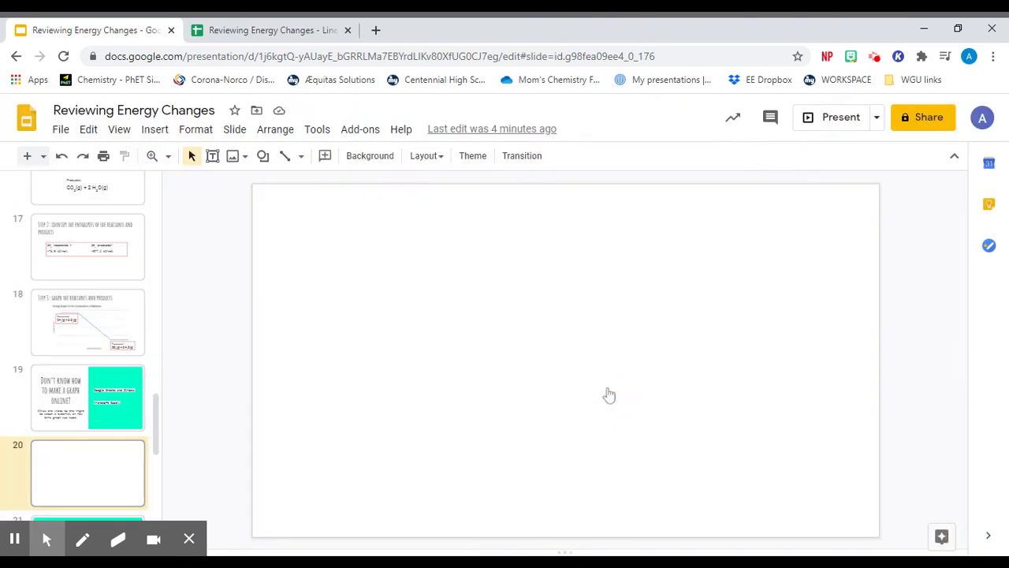
left_click_drag(578, 376, 623, 371)
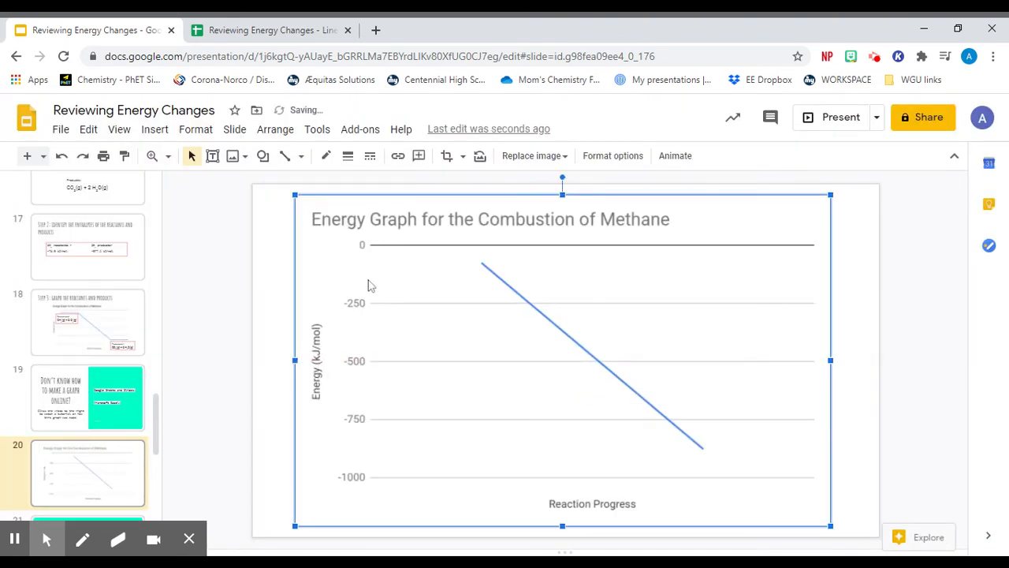
left_click(282, 497)
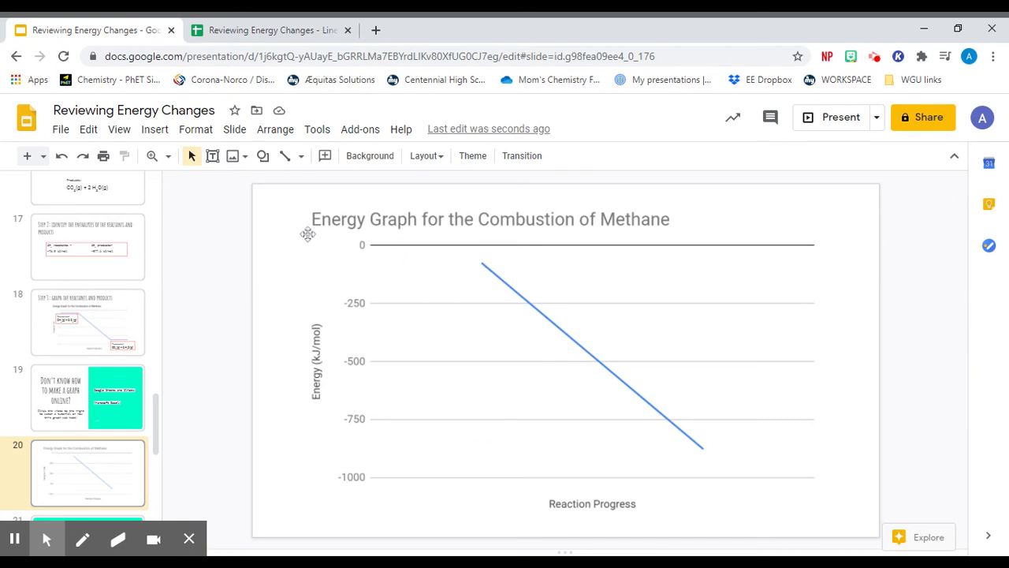
- Add a text box beside the line's upper end reading "Reactants:" with "CH4 (g) + O2 (g)" on the second line
left_click(155, 129)
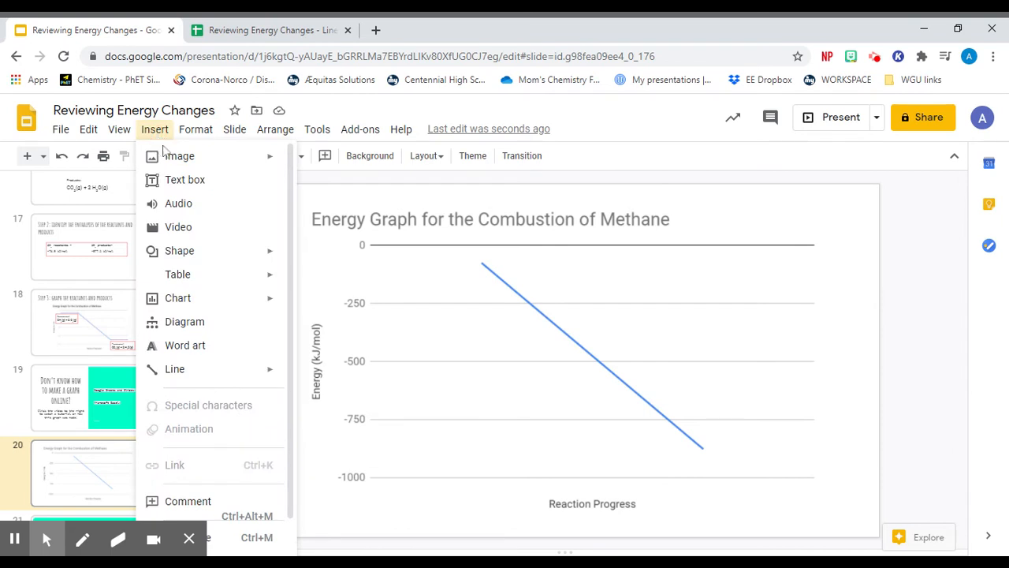
left_click(181, 178)
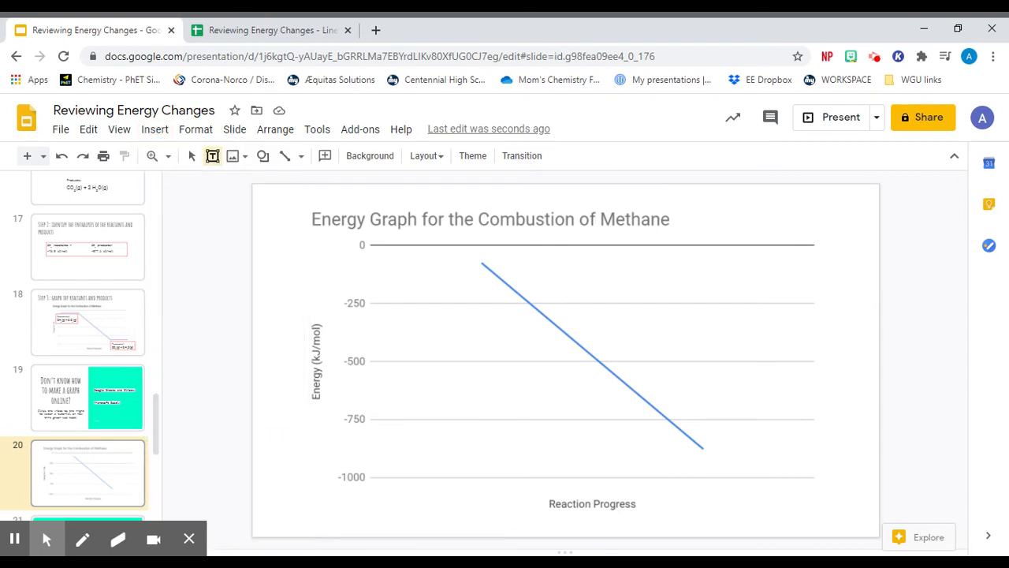
left_click_drag(345, 250, 481, 295)
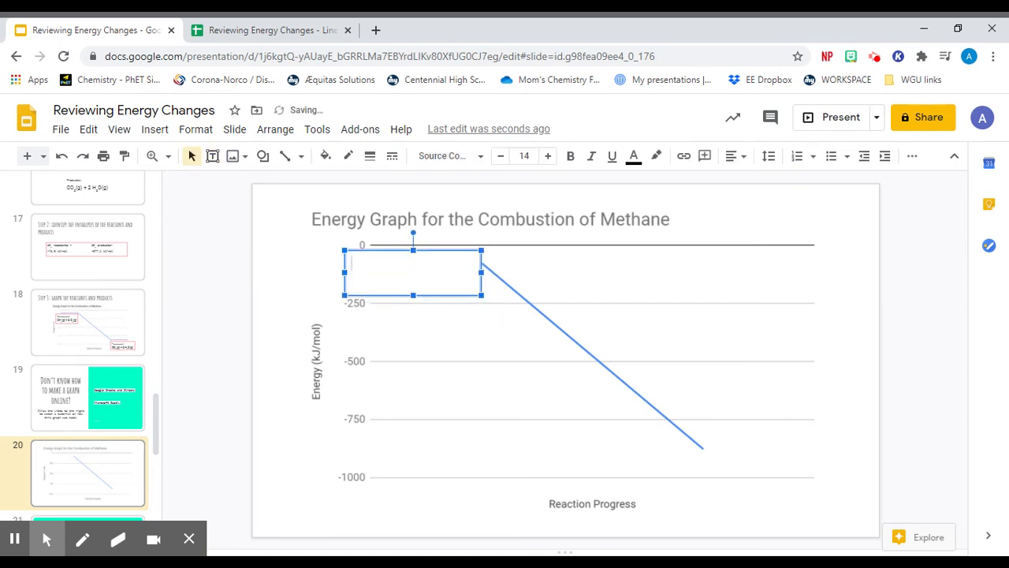
type("Re")
type("C")
type("H4 (g) + O2 (g")
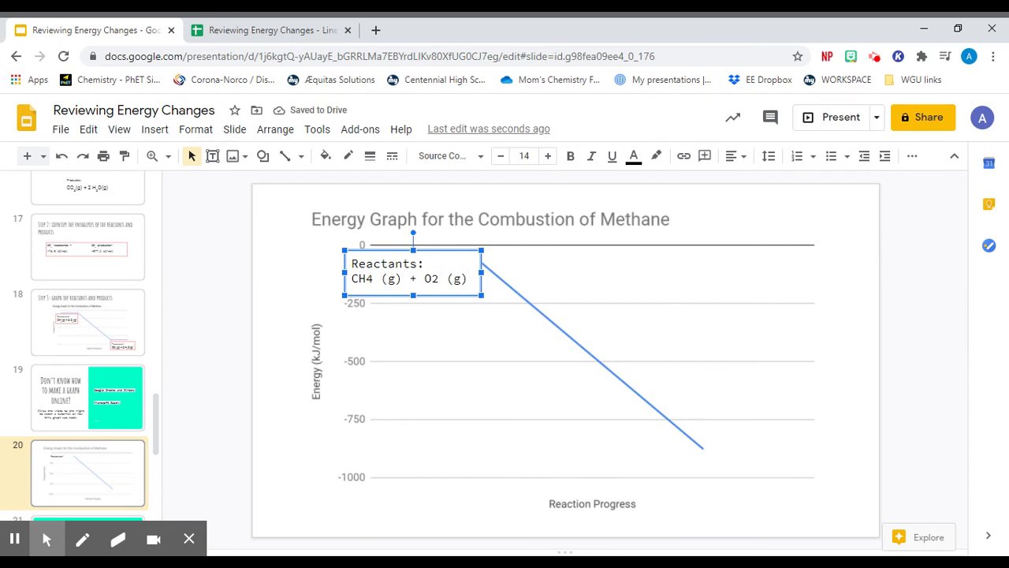
- Format the 4 in CH4 and the 2 in O2 as subscripts, and move the reactants label slightly down and left
left_click_drag(366, 279, 373, 280)
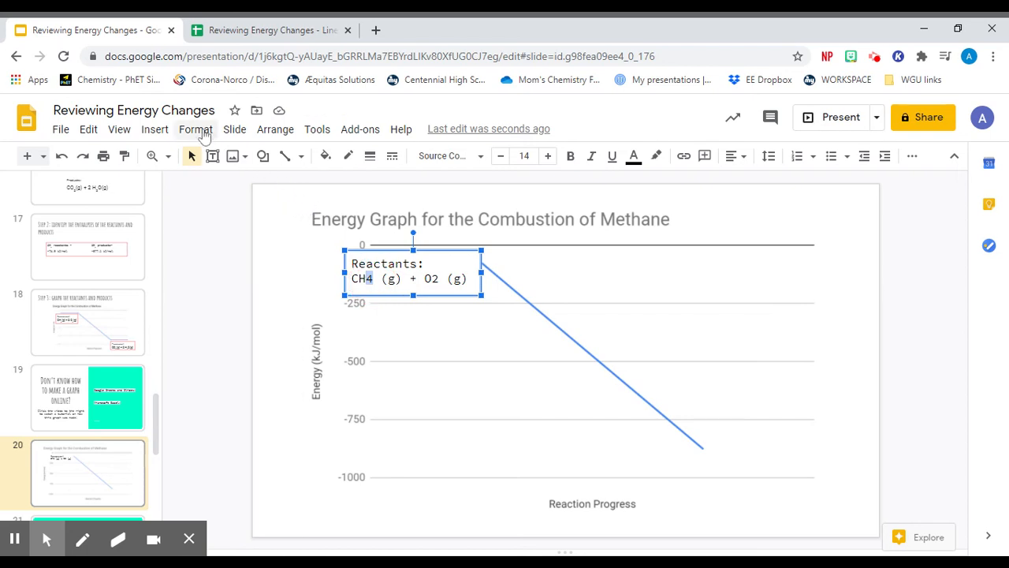
left_click(197, 130)
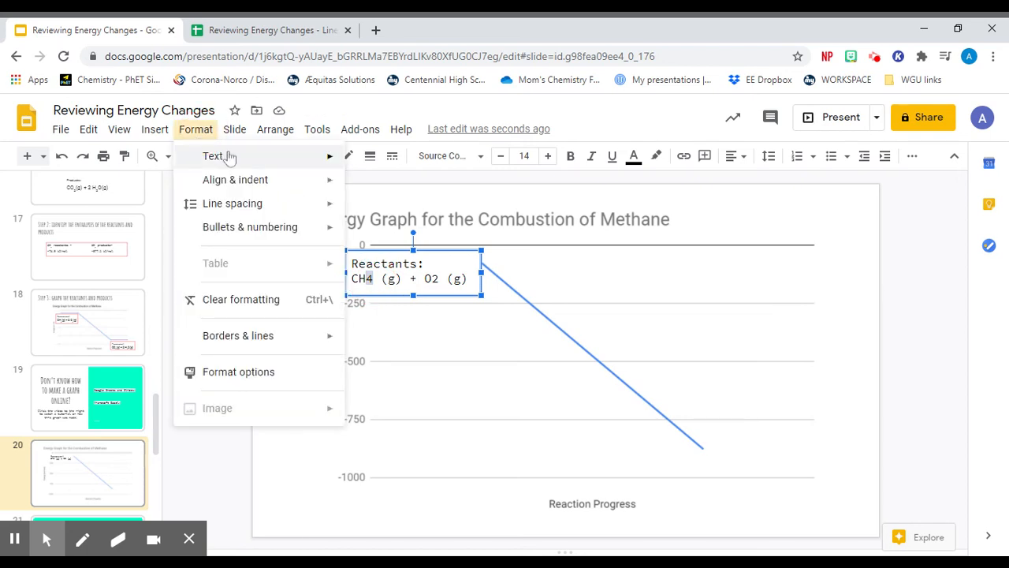
mouse_move(260, 158)
left_click(384, 282)
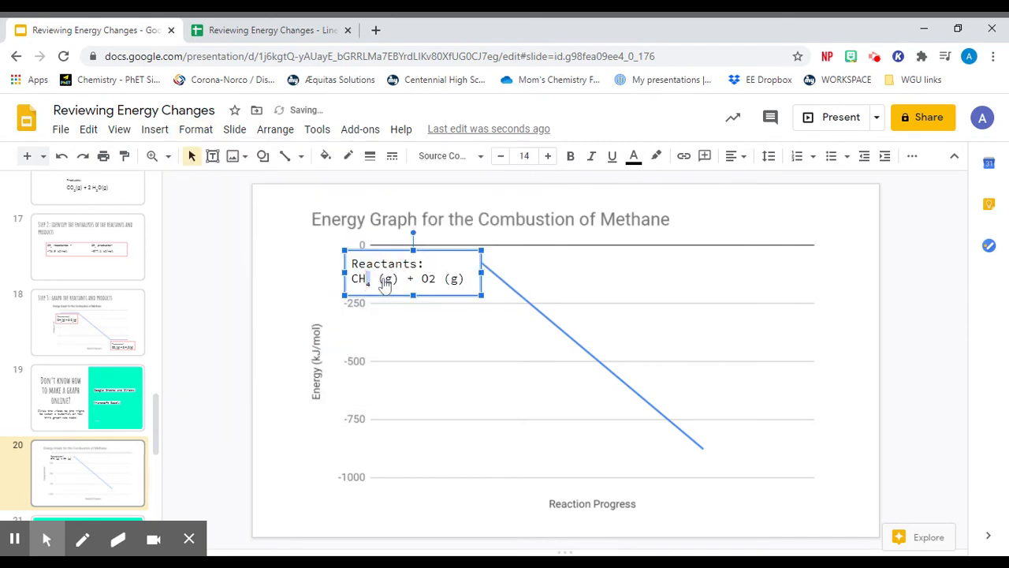
left_click_drag(436, 279, 428, 280)
left_click(196, 129)
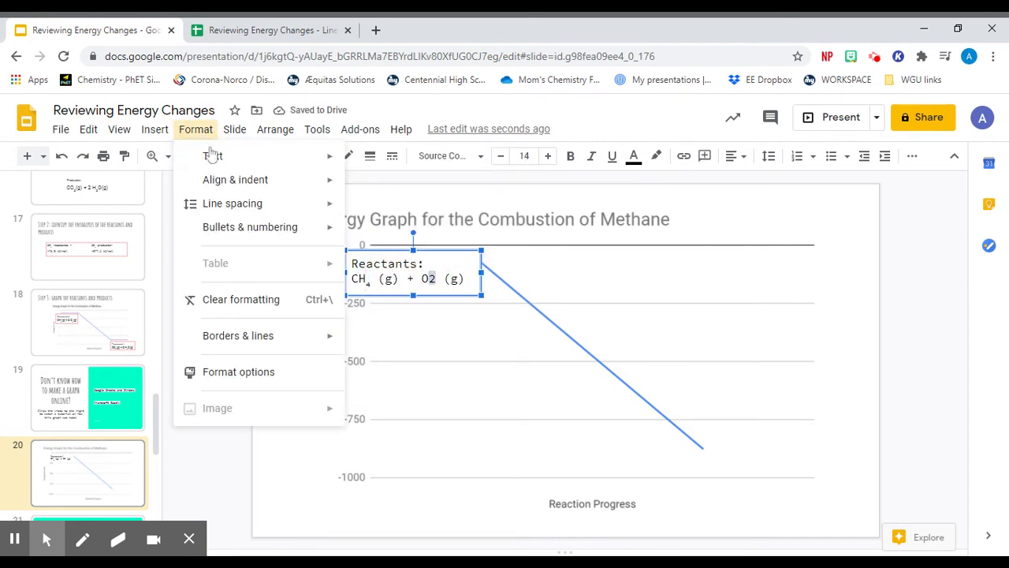
mouse_move(263, 160)
left_click(394, 279)
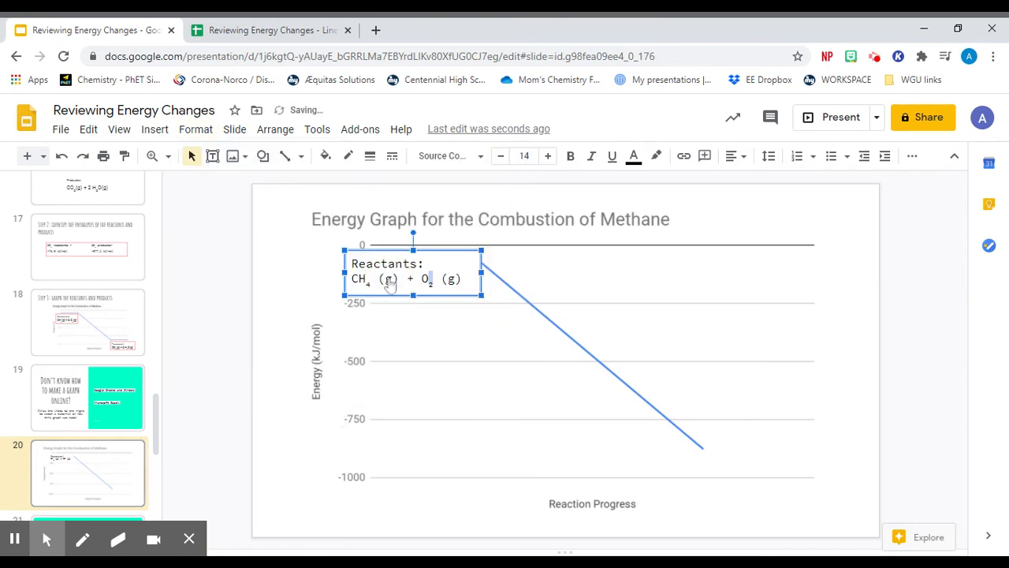
mouse_move(446, 298)
left_mouse_down()
mouse_move(430, 295)
mouse_move(449, 311)
left_mouse_up()
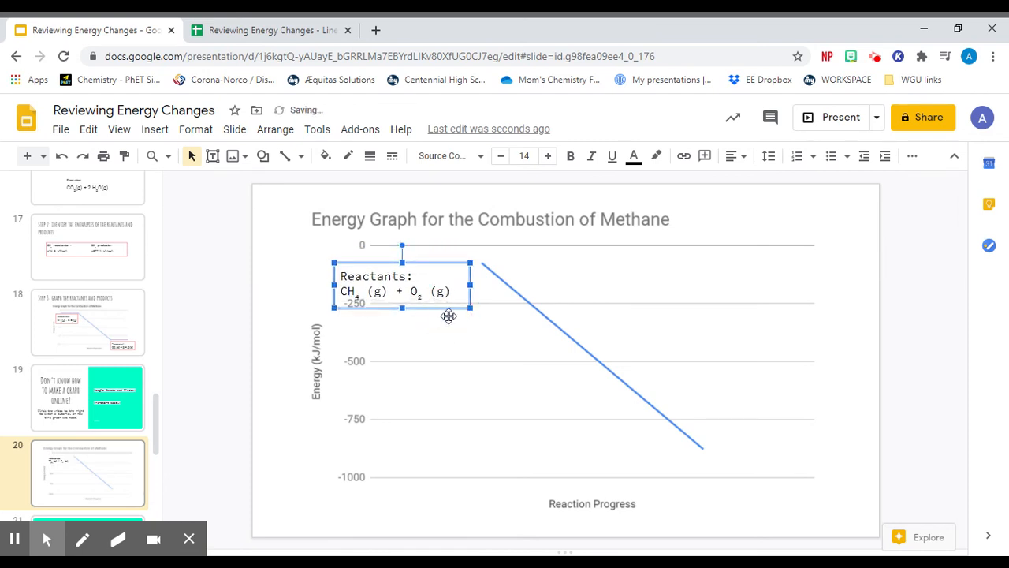
left_click(468, 344)
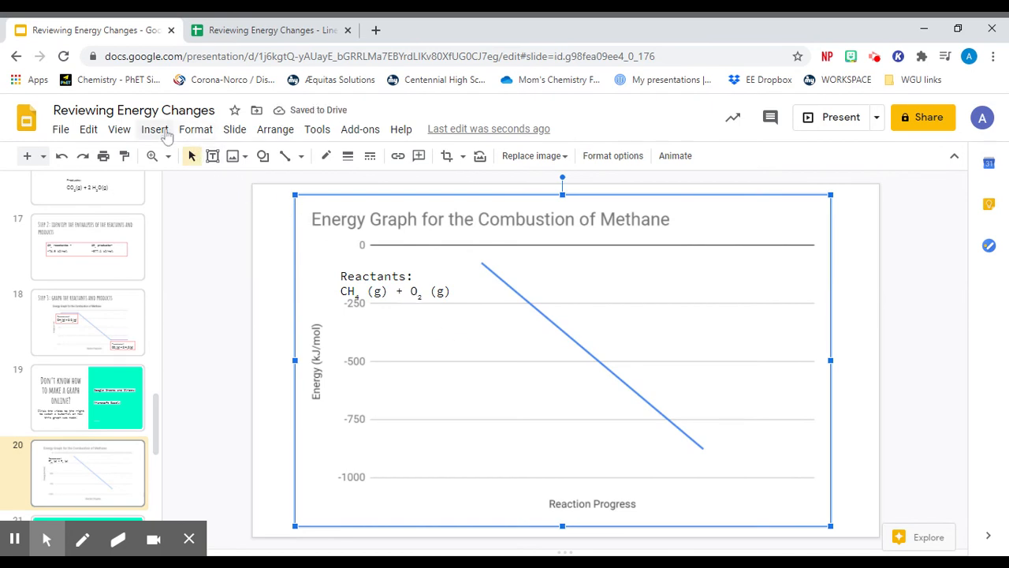
- Add a text box below the line's lower end reading "Products:" with "CO2 (g) + H2O (g)" below it, widened to fit the formula on one line
left_click(166, 135)
left_click(173, 185)
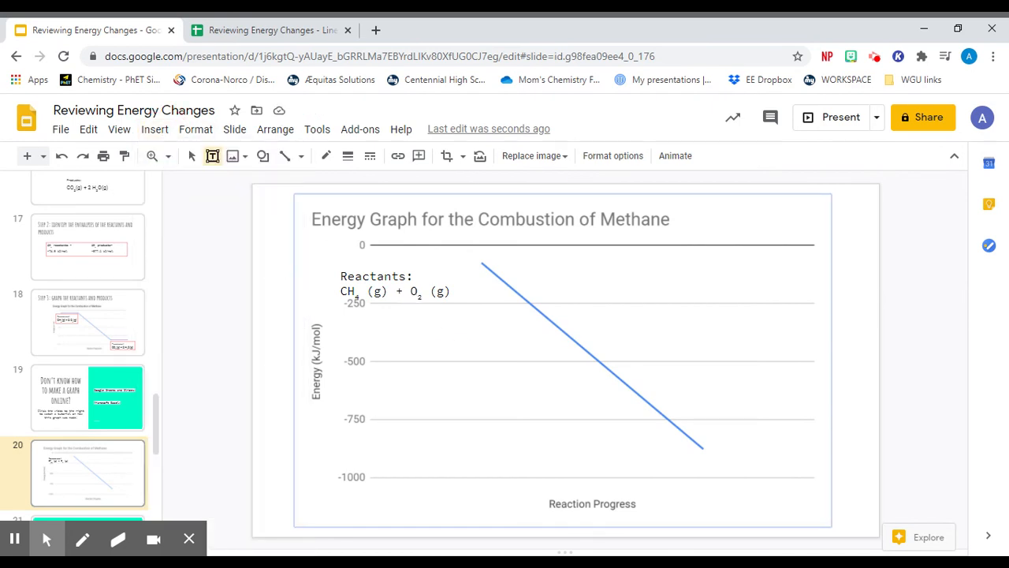
left_click_drag(683, 458, 815, 503)
type("P")
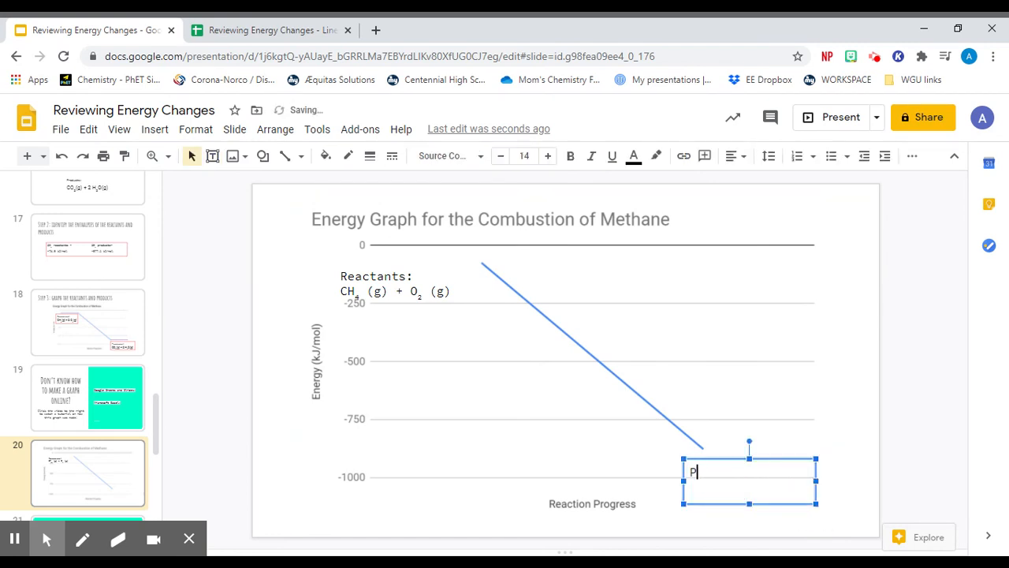
type("roduct")
type("(g) + H2")
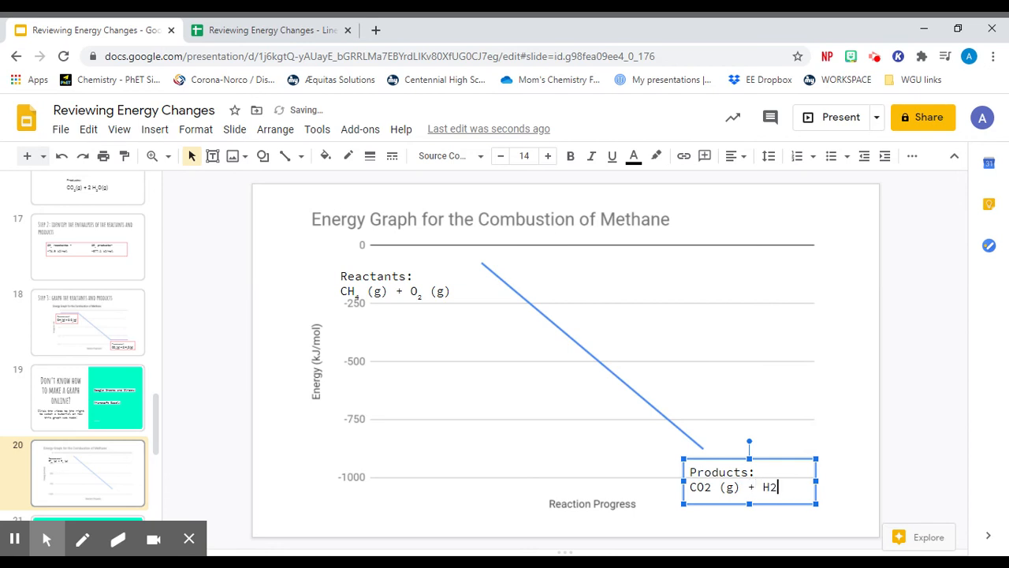
type("O (g)")
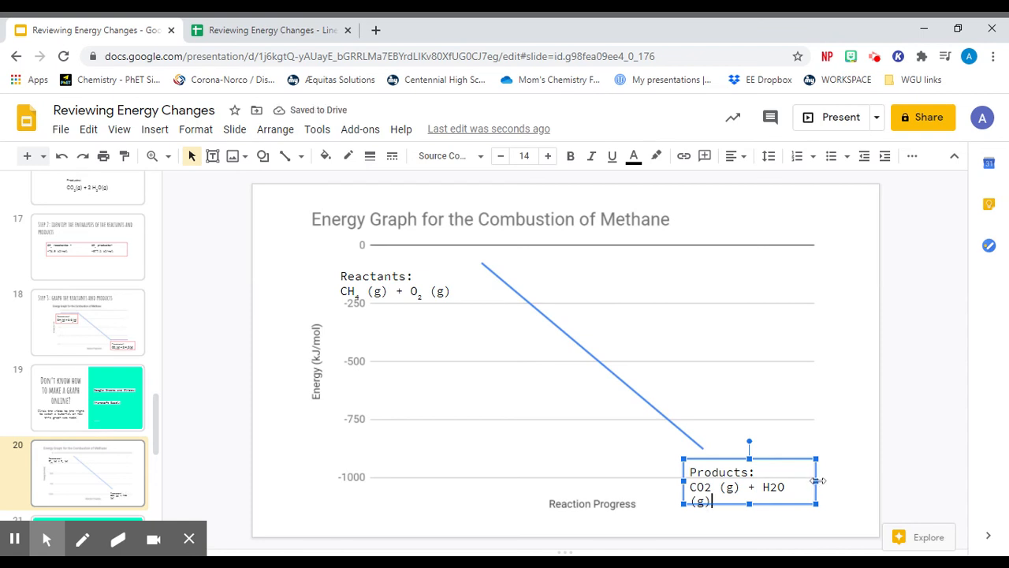
left_click_drag(816, 481, 831, 479)
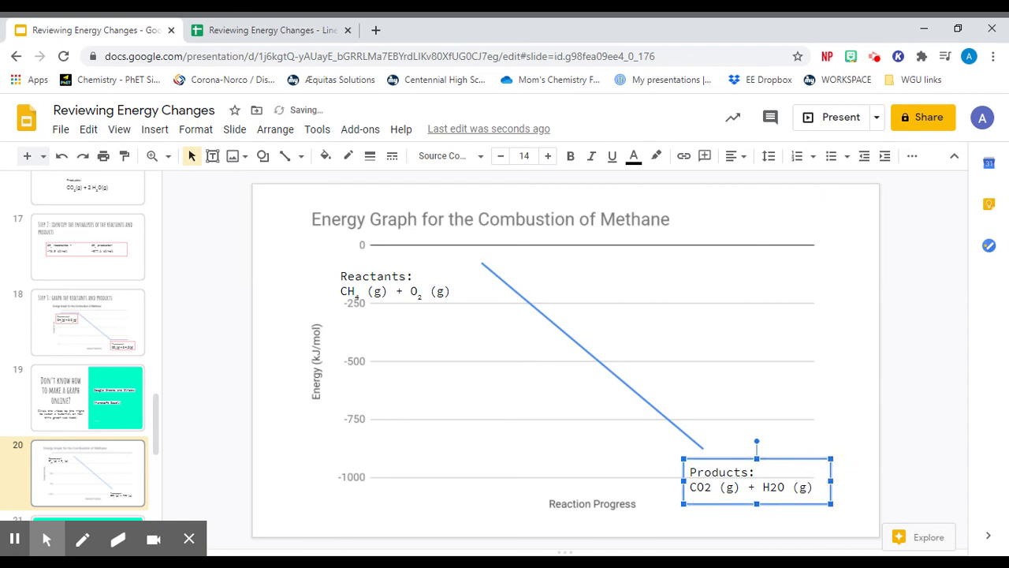
- Format the 2 in CO2 and the 2 in H2O of the products label as subscripts
left_click_drag(702, 488, 712, 487)
key("ctrl+comma")
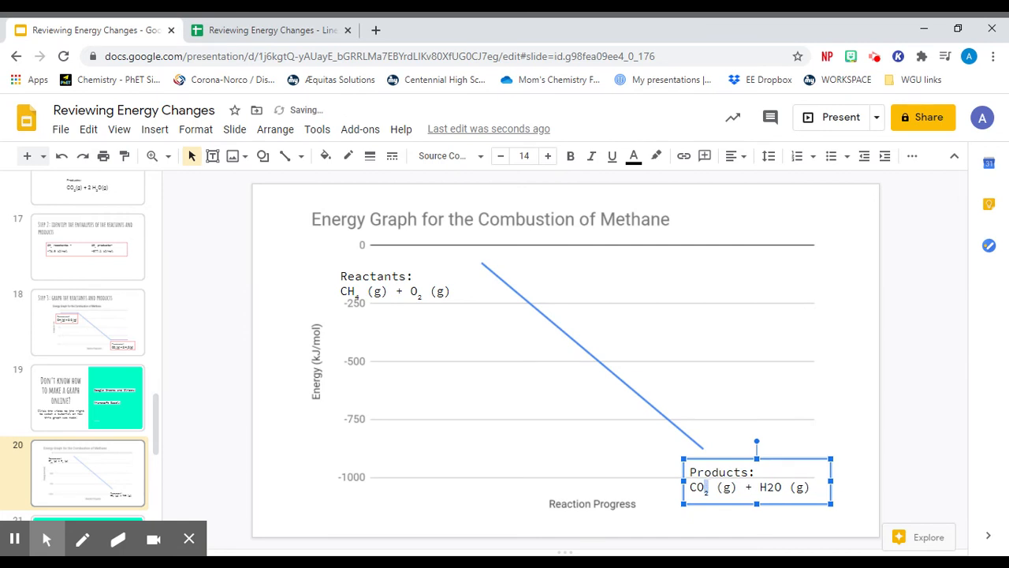
left_click_drag(766, 487, 776, 487)
key("ctrl+comma")
left_click(580, 457)
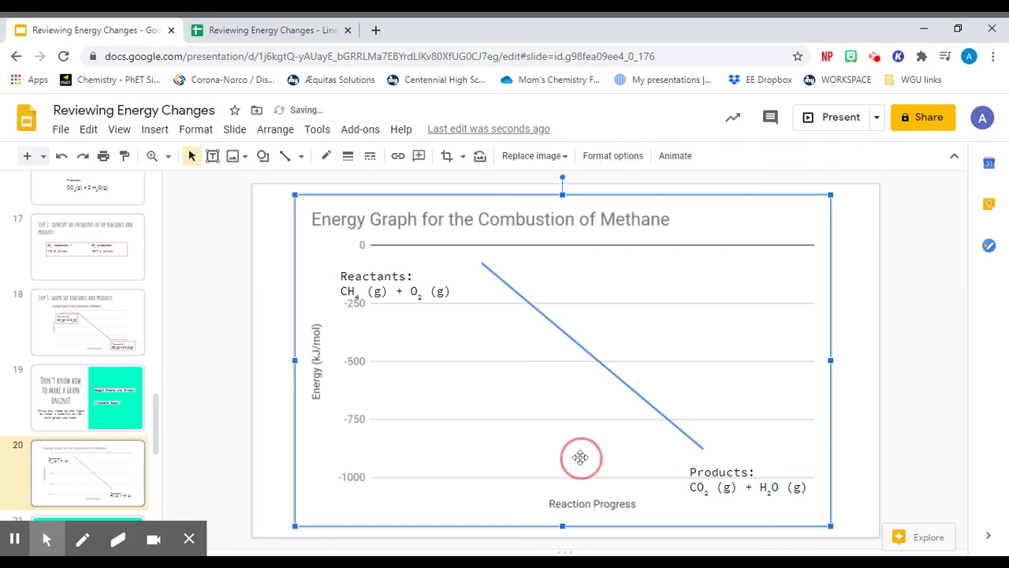
- Draw a nearly horizontal line from the graph line's upper end leftward, just above the reactants label
left_click(298, 157)
left_click(309, 183)
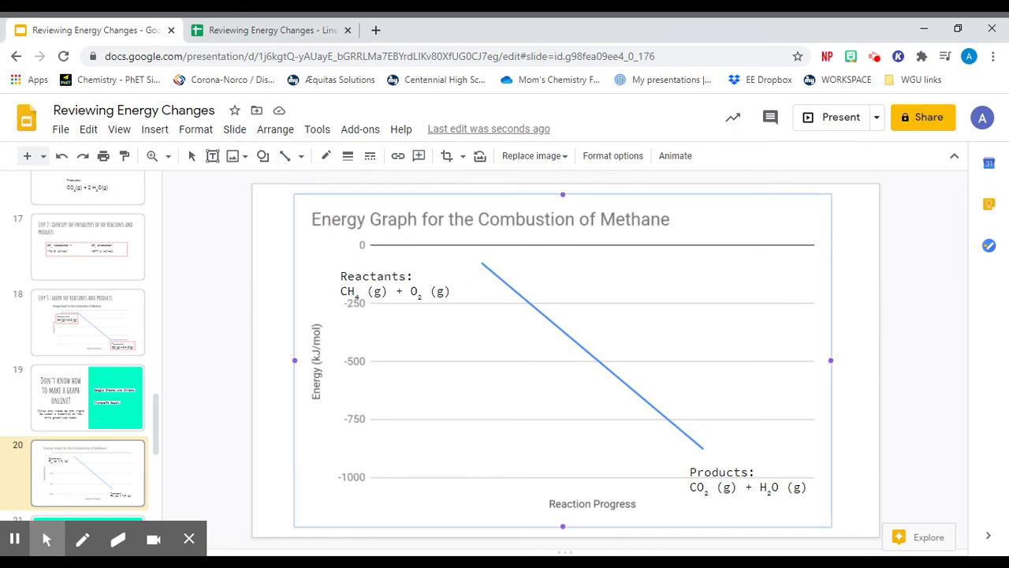
left_click_drag(482, 264, 344, 267)
- Set the reactants line's weight to 4px and its colour to light blue, and nudge it up slightly to meet the graph line
left_click(347, 155)
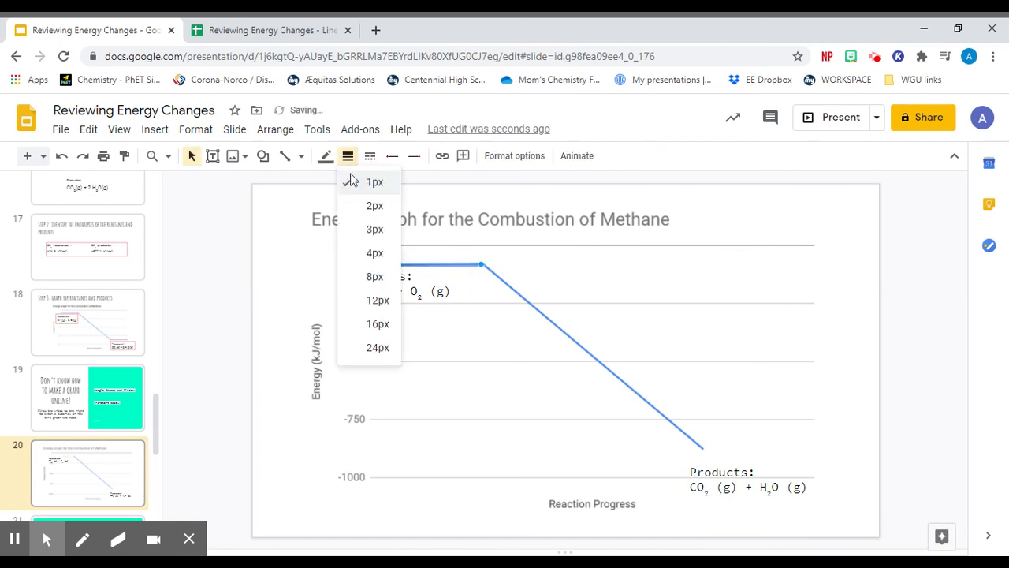
left_click(361, 254)
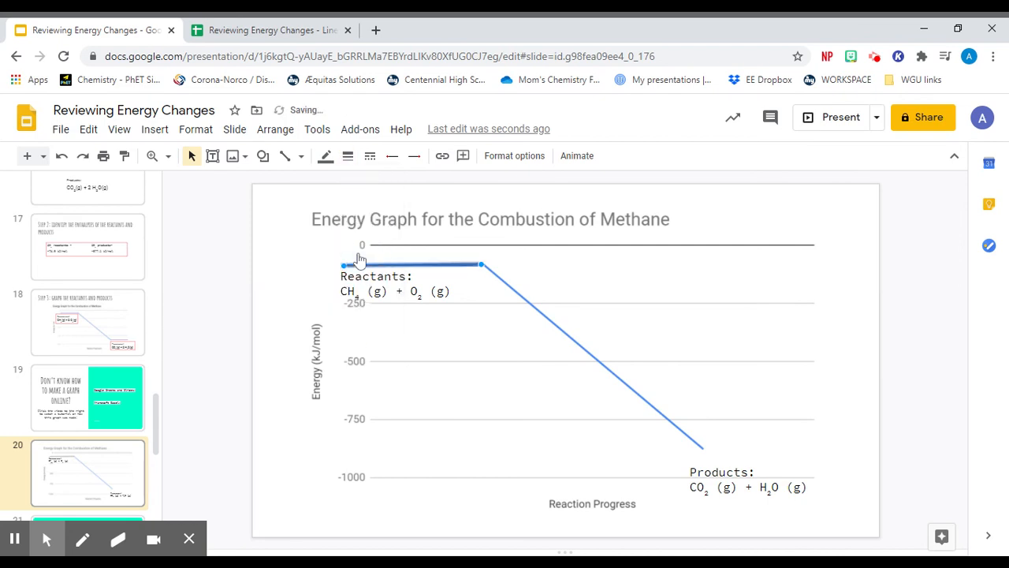
left_click(325, 156)
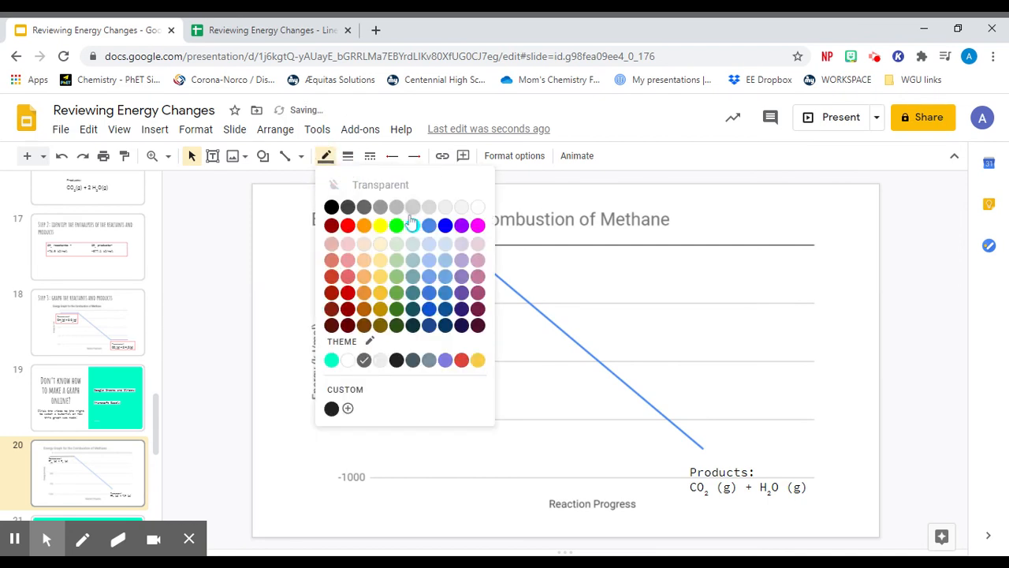
left_click(446, 276)
left_click(476, 338)
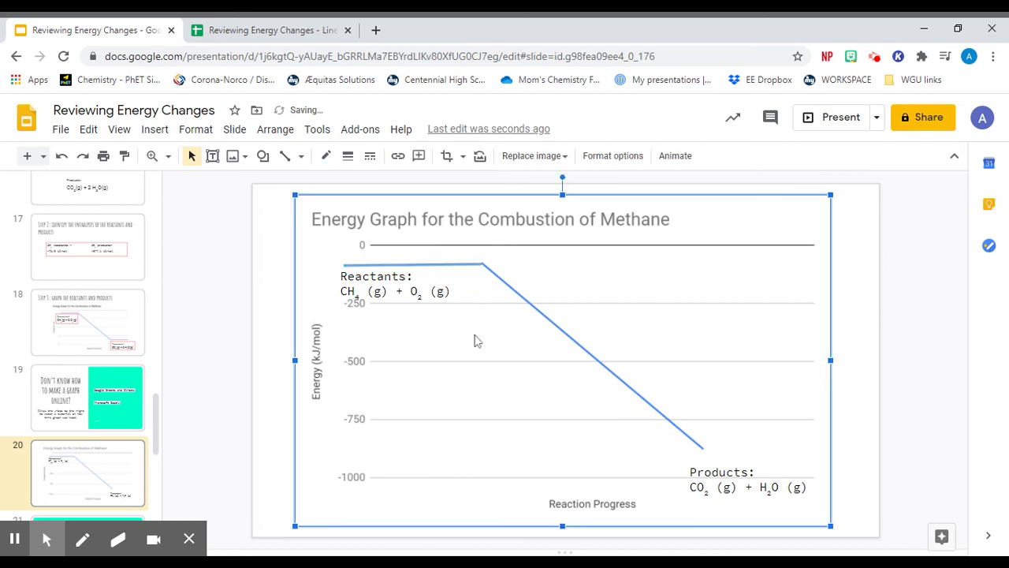
left_click_drag(449, 266, 451, 264)
left_click(484, 332)
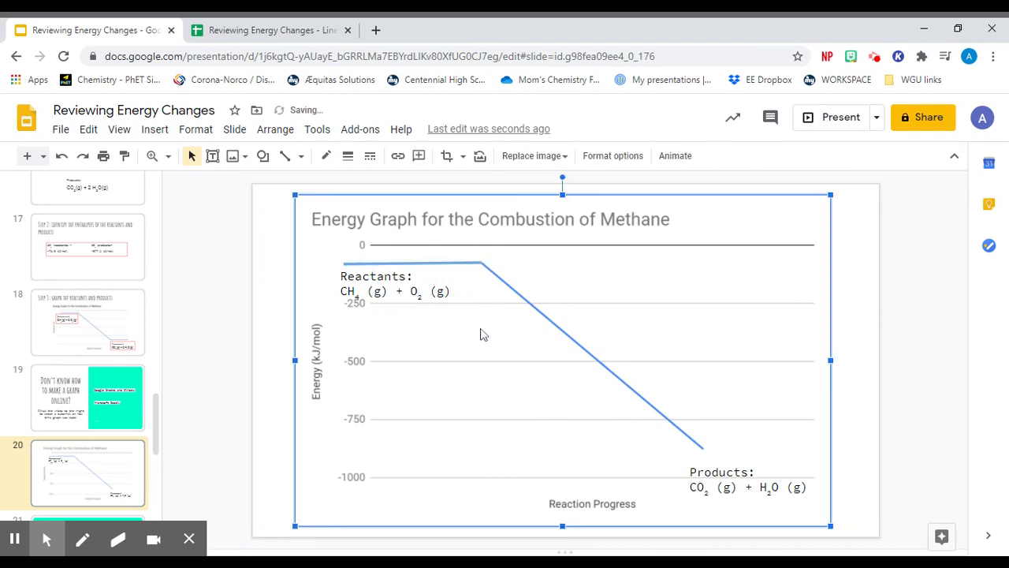
- Duplicate the reactants line and place the copy above the products label, extending rightward from the graph line's lower end
left_click(457, 263)
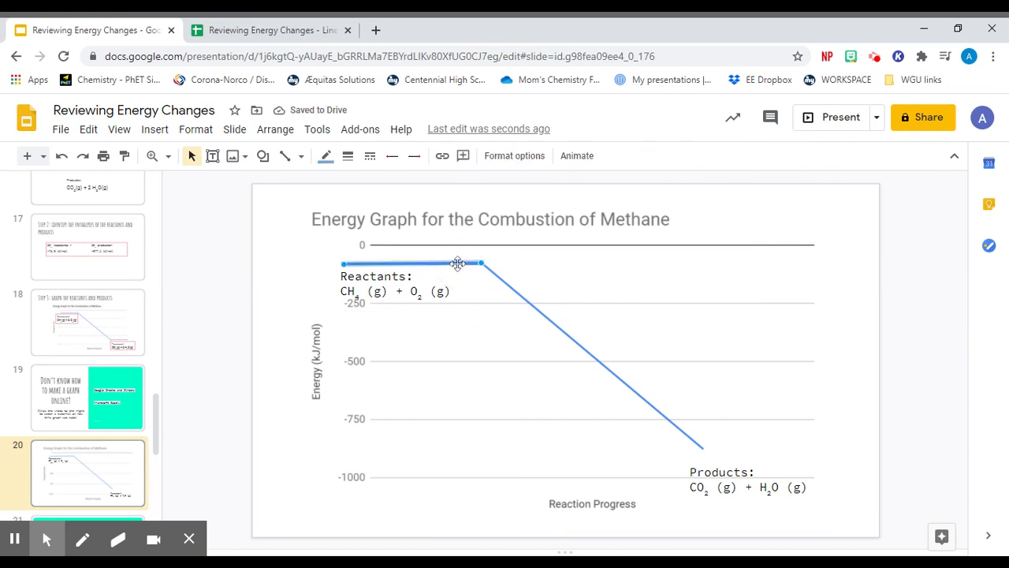
left_click(492, 387)
key("ctrl+v")
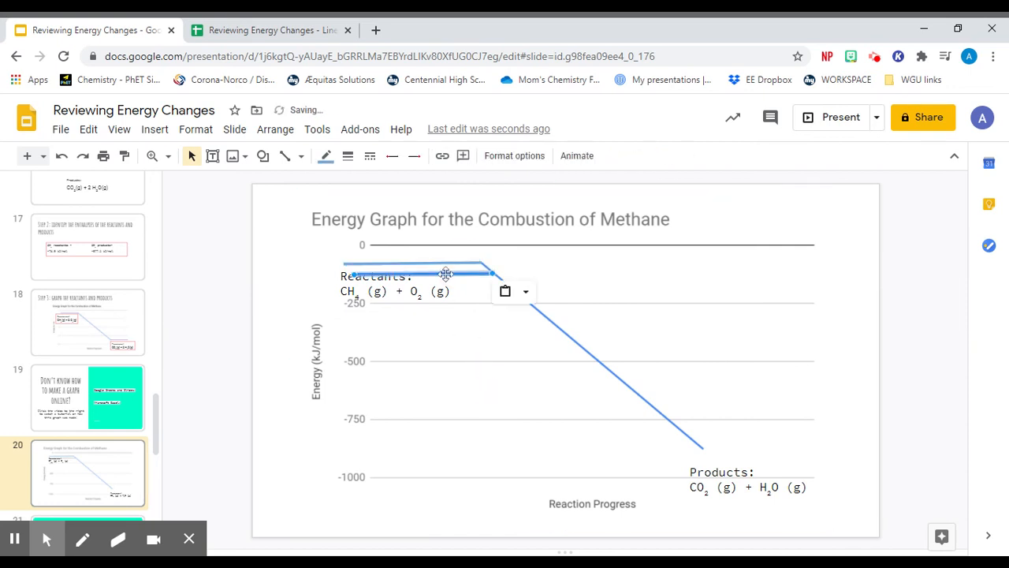
left_click_drag(445, 274, 791, 448)
left_click(632, 472)
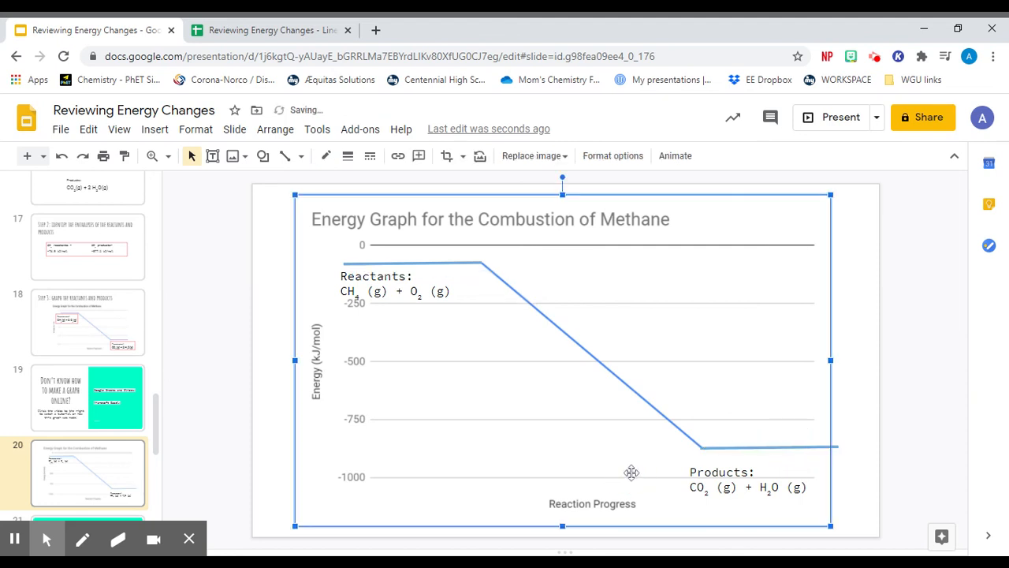
left_click(268, 449)
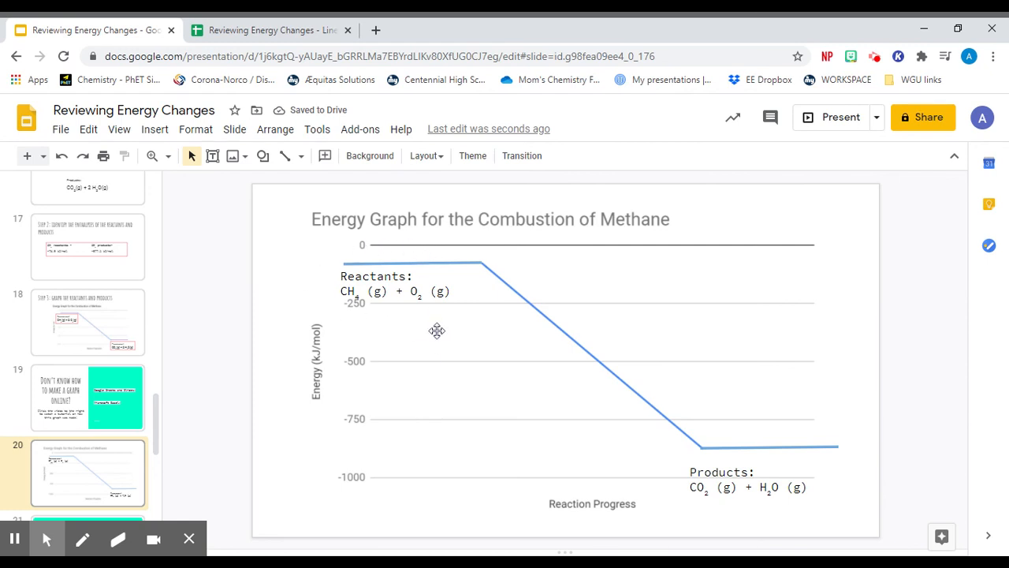